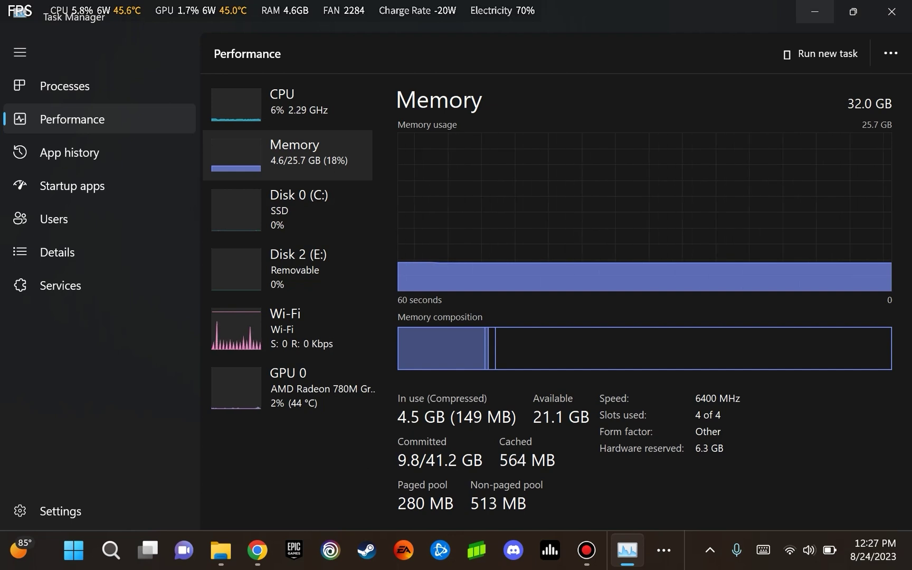
Minimize Task Manager and switch to the AYANEO support download page in Google Chrome
left_click(816, 12)
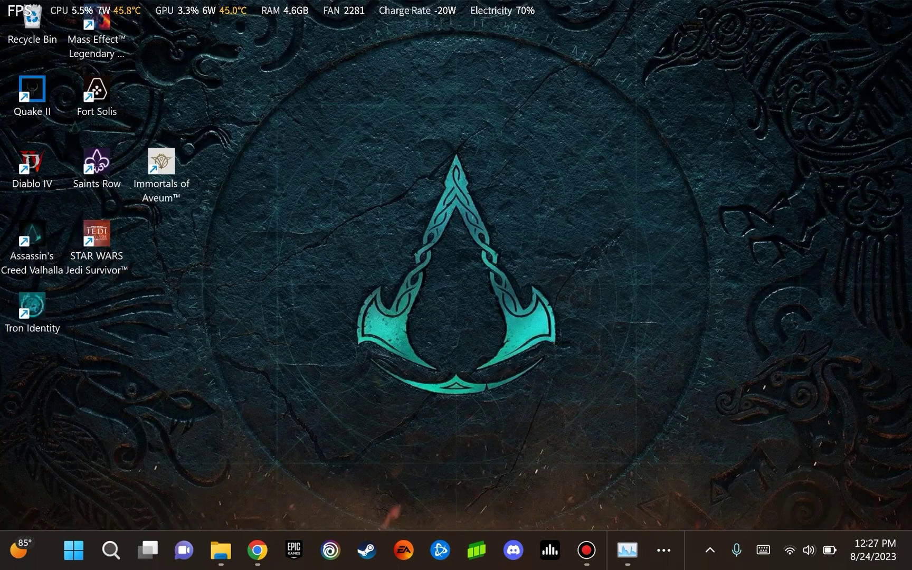
mouse_move(257, 550)
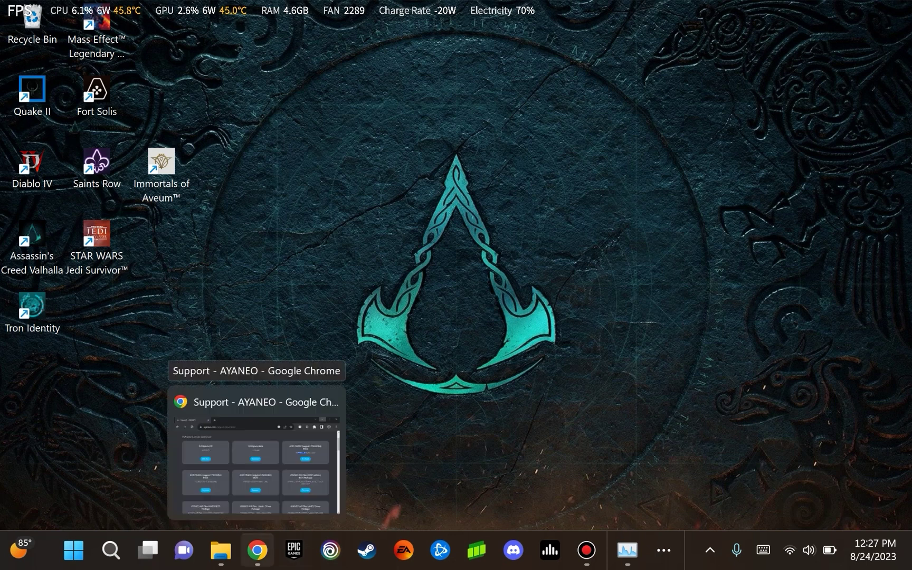
left_click(257, 454)
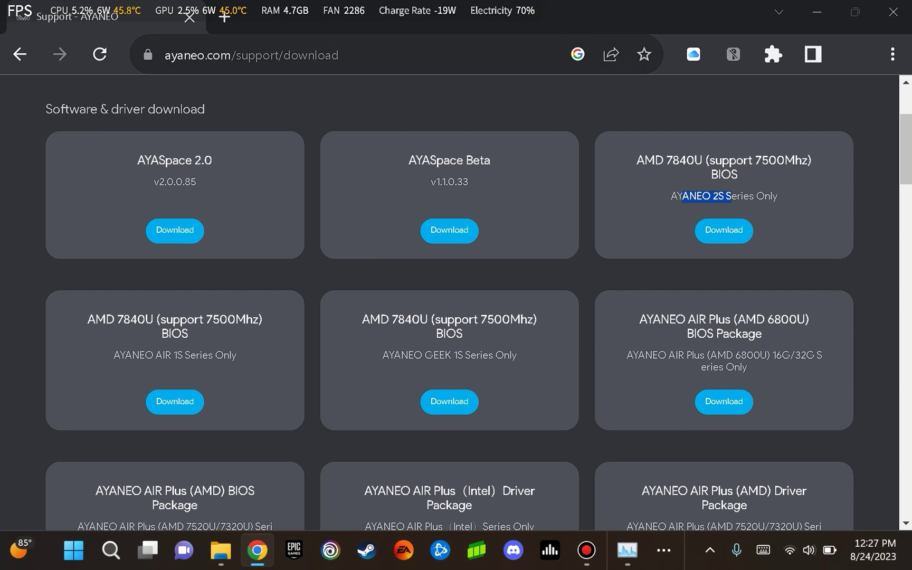
Examine the title and supported device series of the AMD 7840U (support 7500Mhz) BIOS download for the AYANEO 2S
scroll(457, 301, "up", 3)
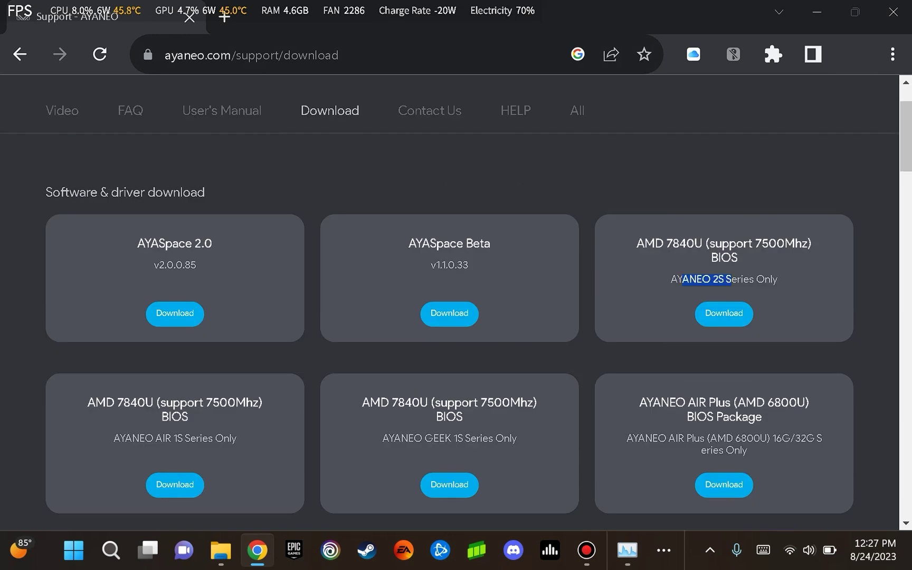
left_click(645, 244)
left_click_drag(645, 244, 738, 258)
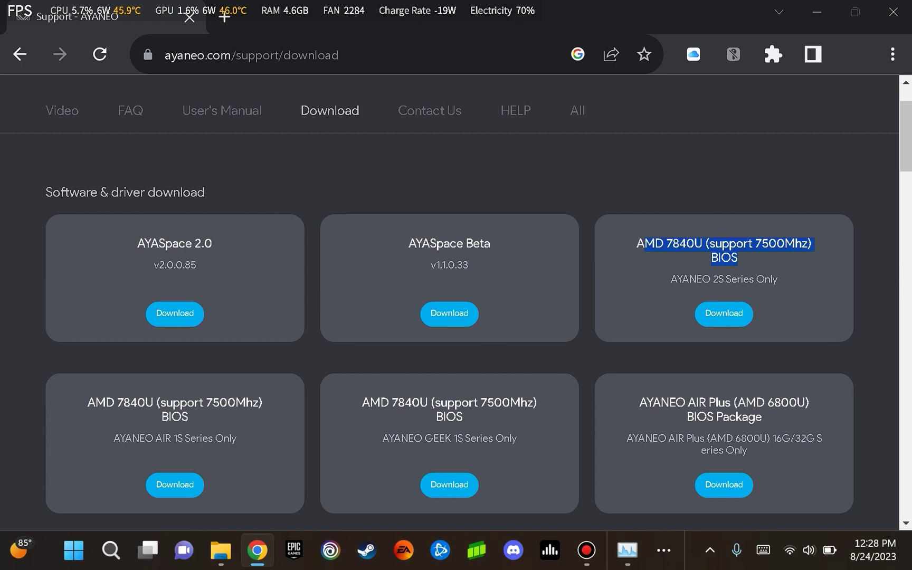
left_click(723, 251)
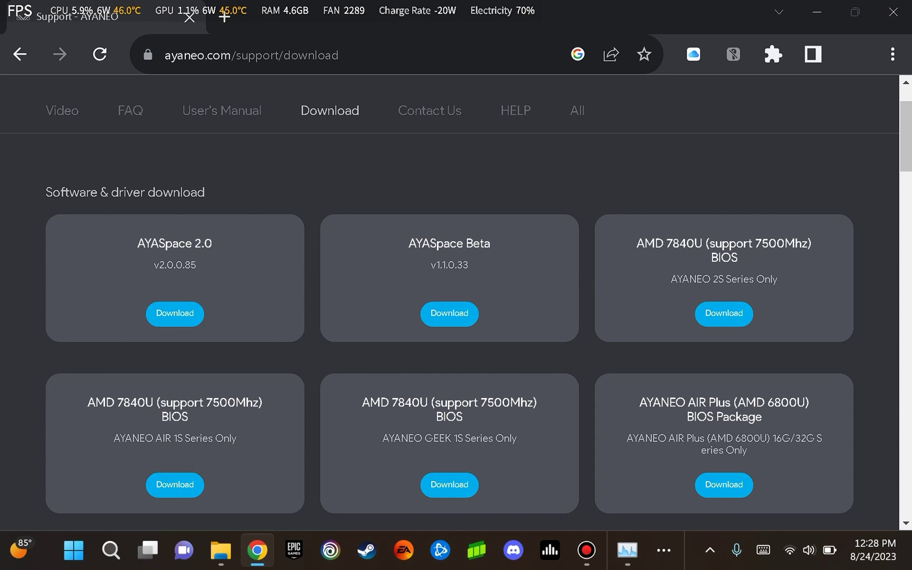
scroll(174, 401, "down", 2)
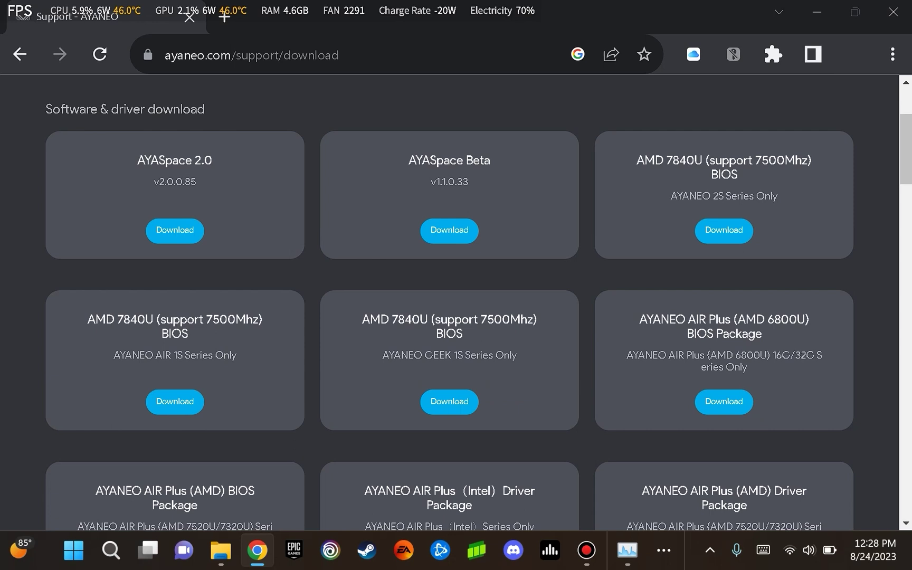
scroll(450, 303, "up", 2)
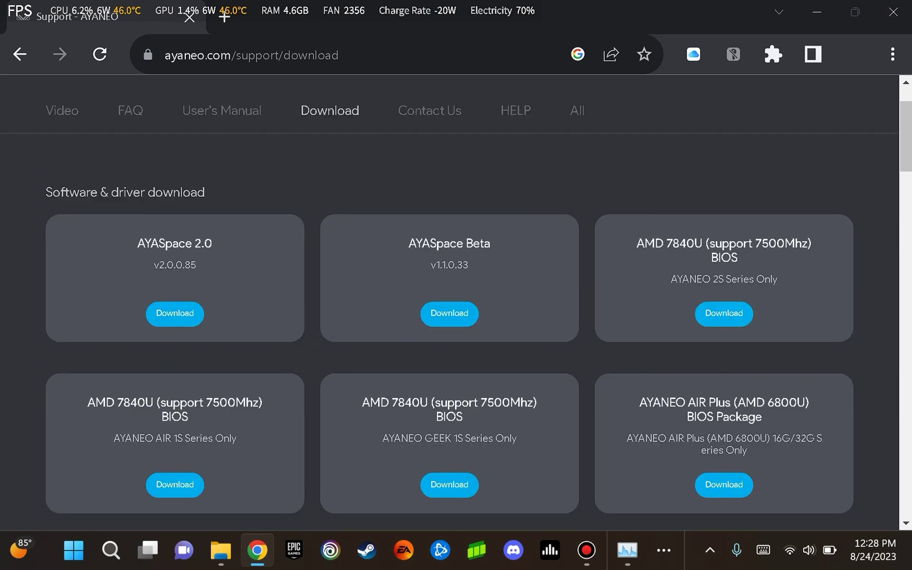
left_click_drag(638, 243, 808, 243)
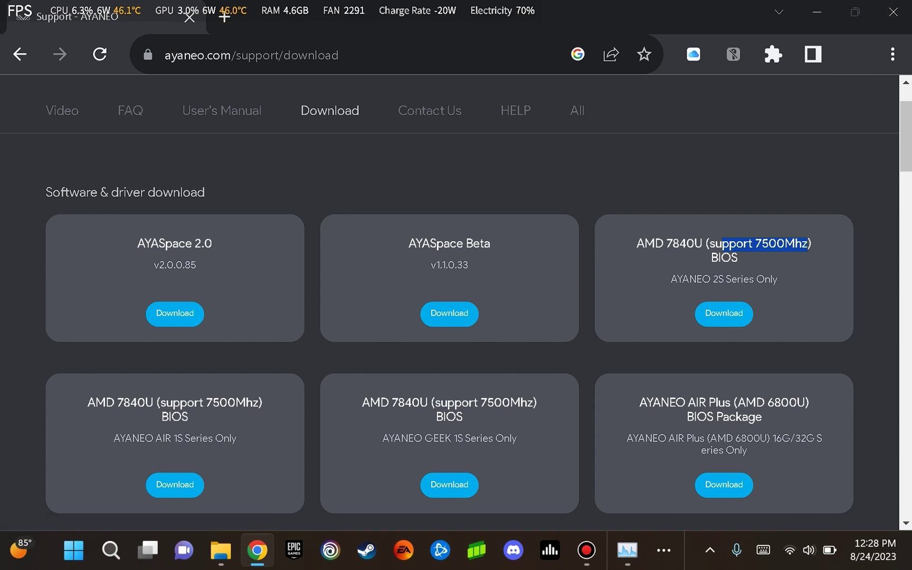
Switch to the Downloads folder in File Explorer and extract the AYANEO 2S zip archive to the default destination
left_click(220, 550)
left_click(149, 454)
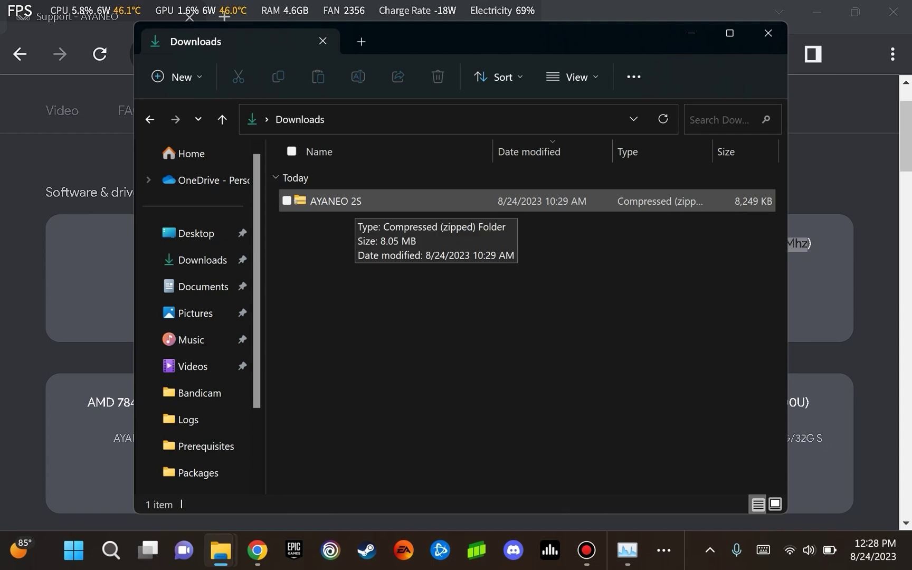
right_click(346, 201)
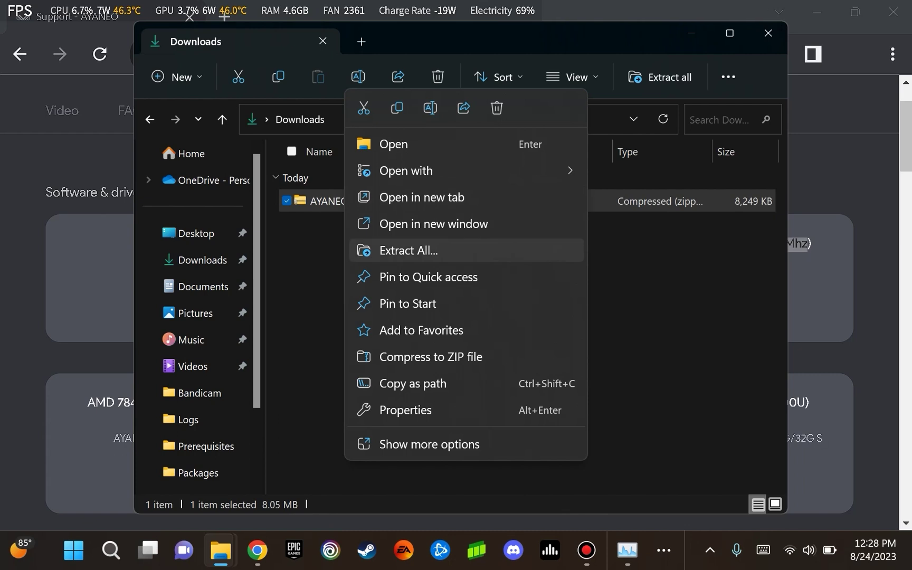
left_click(408, 250)
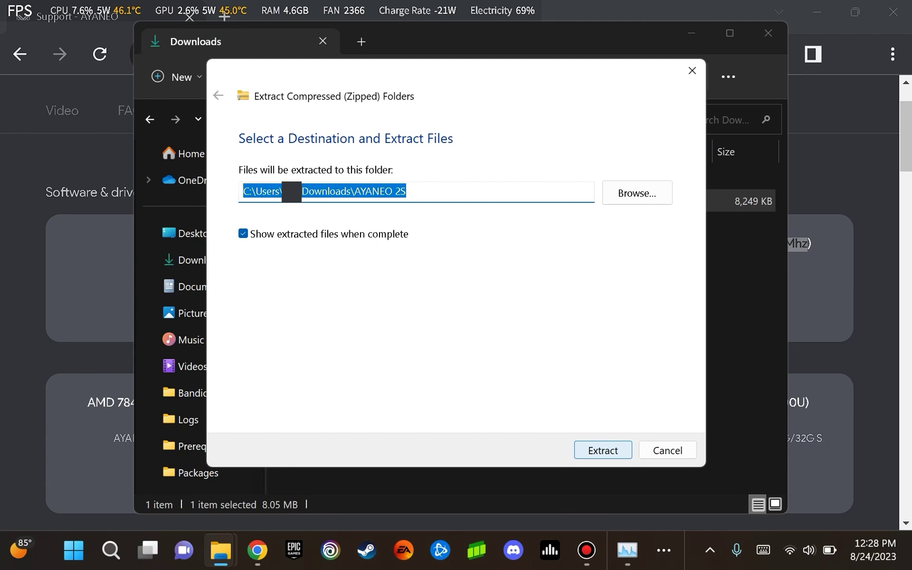
left_click(603, 450)
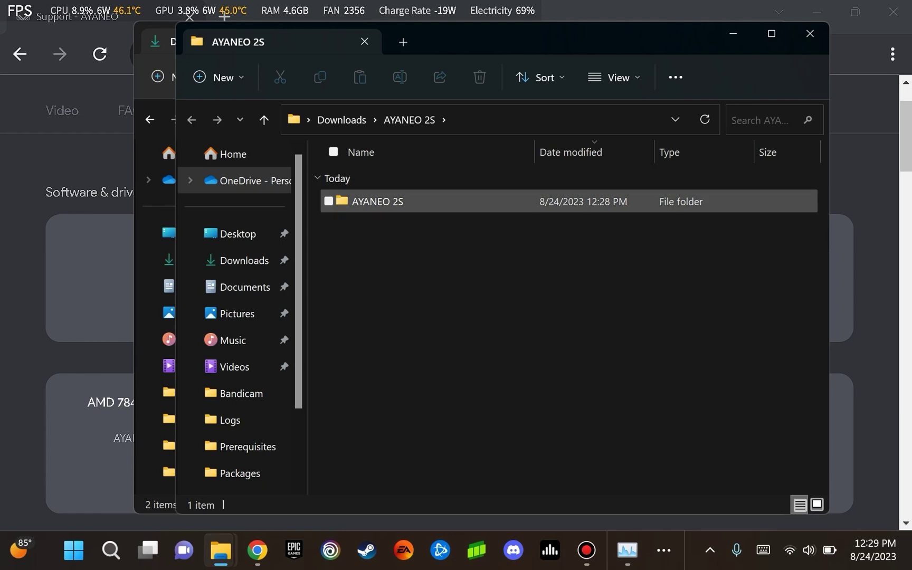
Open the nested AYANEO 2S folder and check the extracted BIOS files
double_click(378, 201)
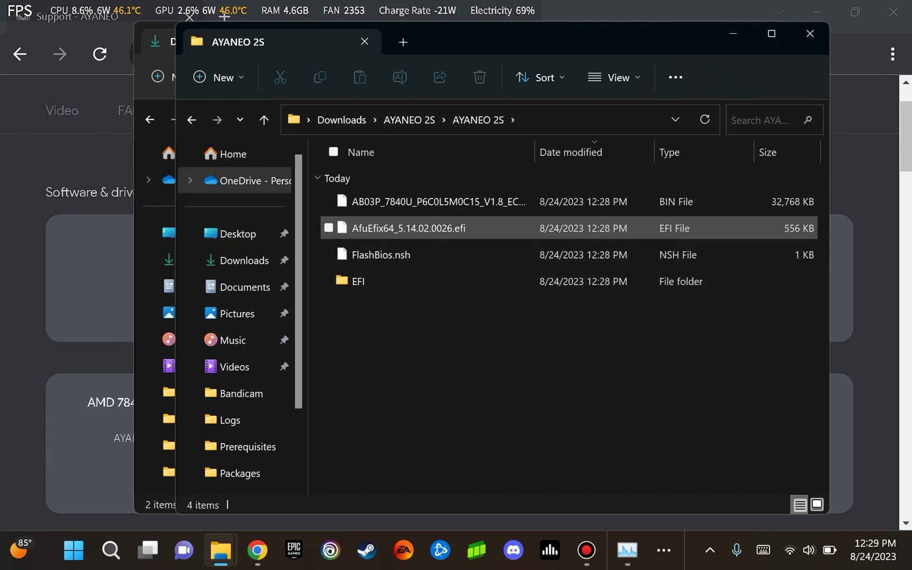
left_click_drag(395, 341, 368, 183)
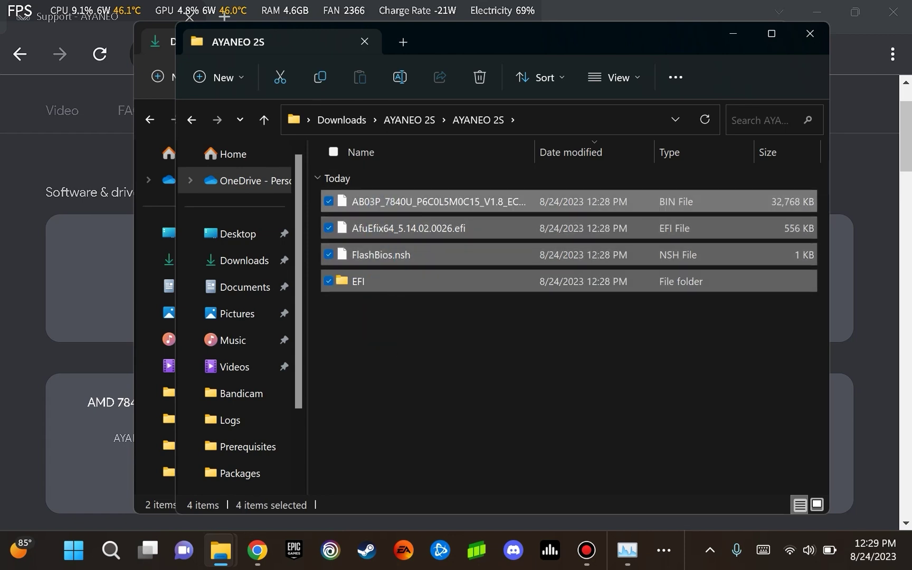
key("Escape")
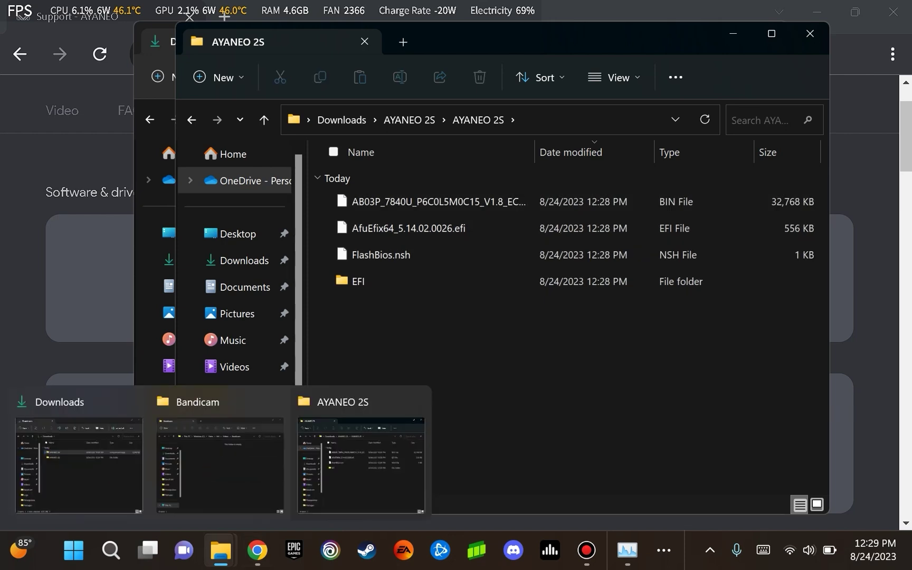
Open an additional File Explorer window showing the computer's drives
right_click(221, 551)
right_click(220, 550)
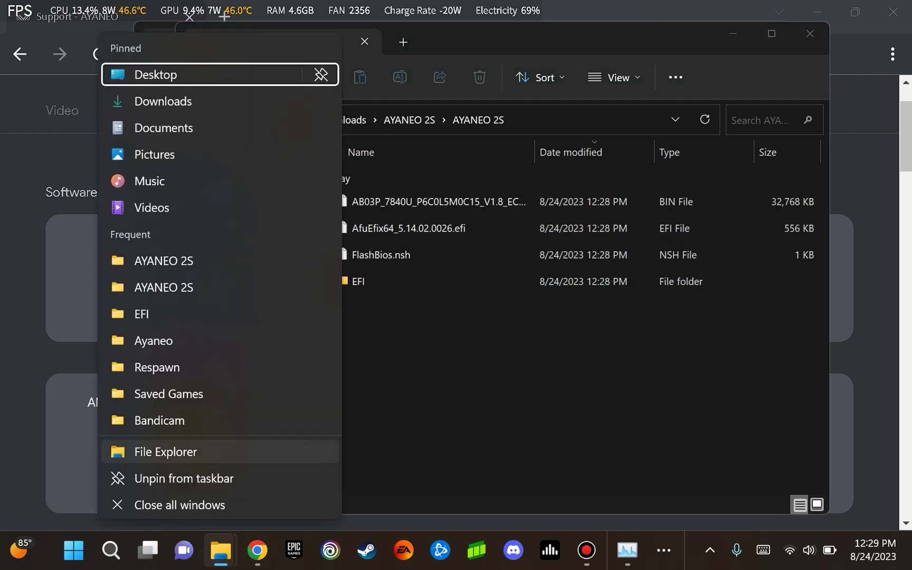
left_click(165, 451)
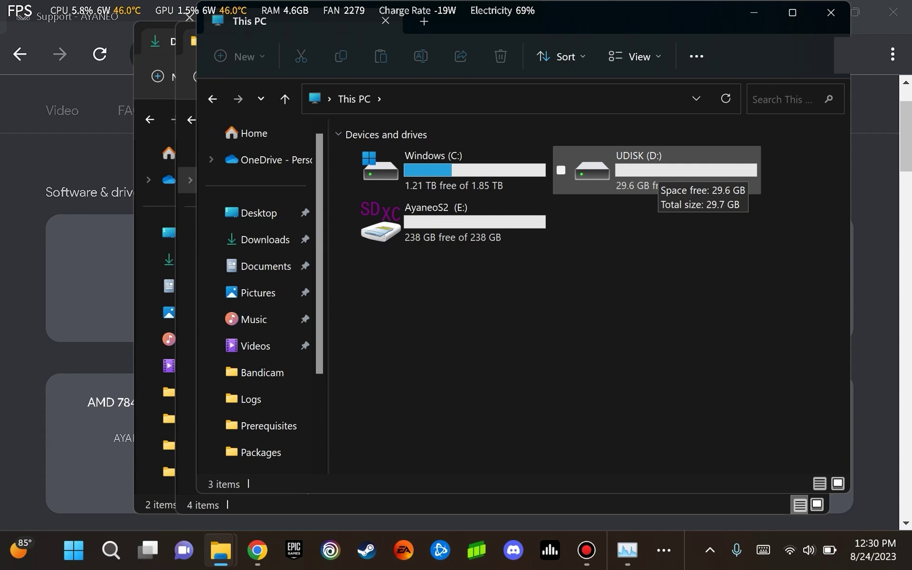
Open the Format dialog for the UDISK (D:) drive and move it so that it is fully accessible
right_click(665, 171)
key("Escape")
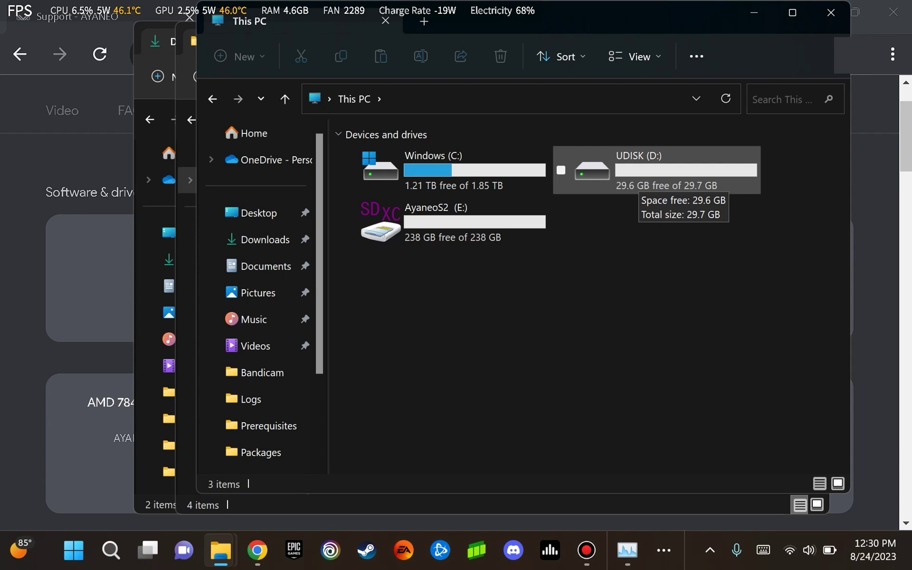
right_click(650, 170)
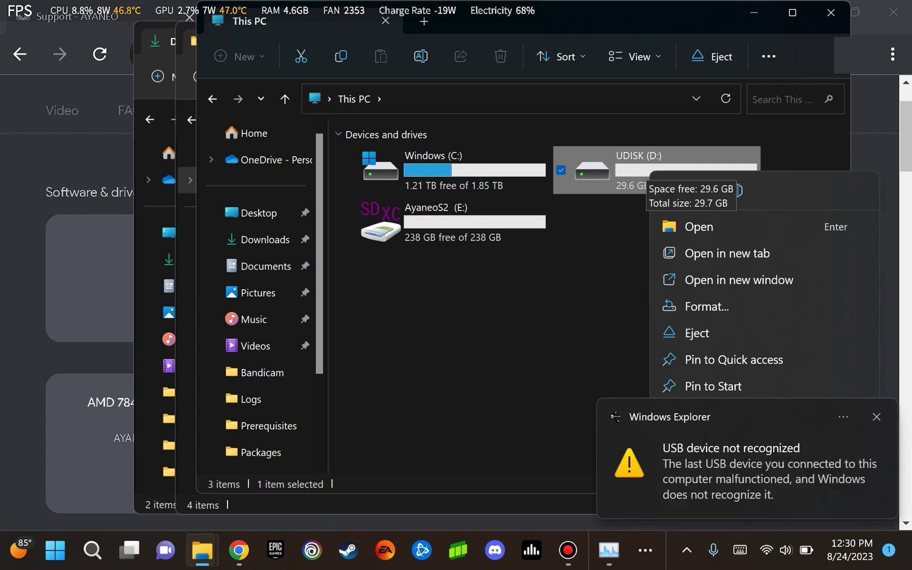
left_click(877, 417)
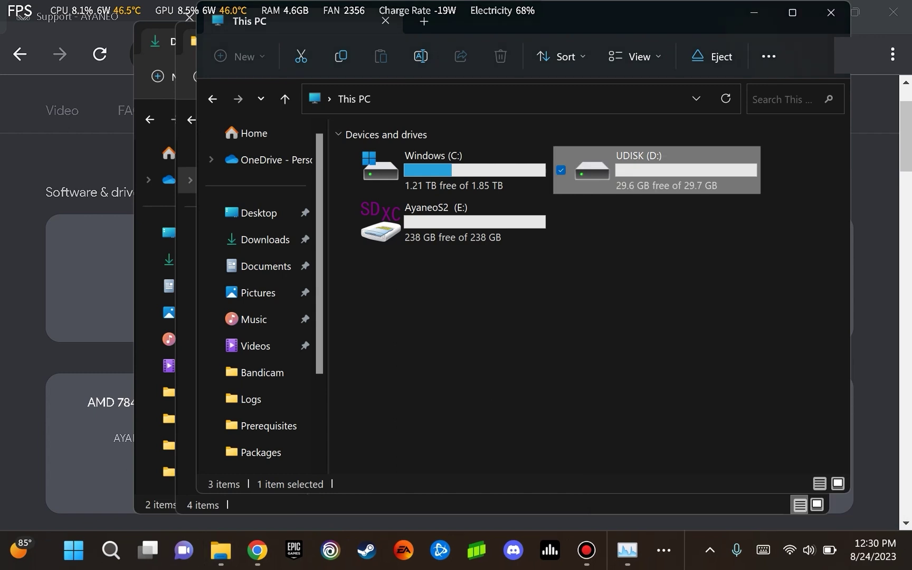
right_click(648, 168)
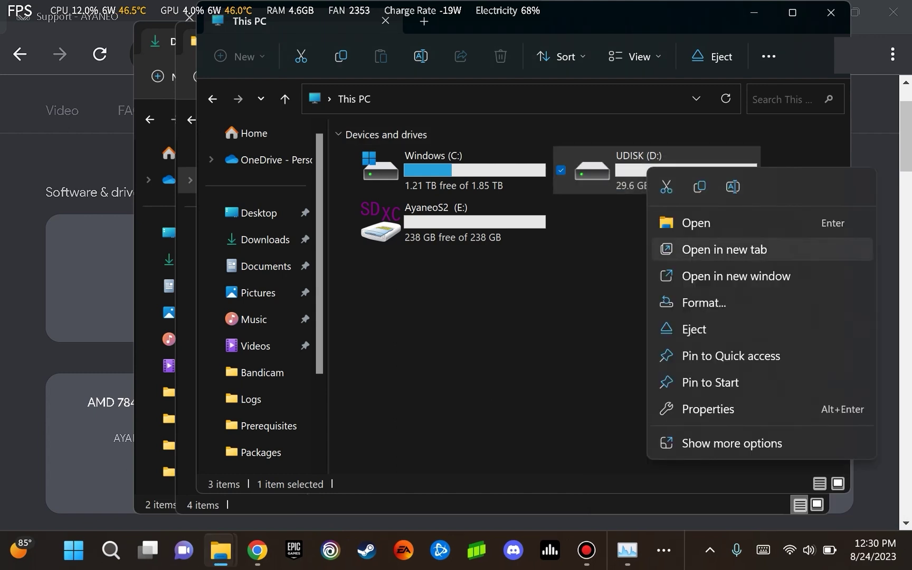
left_click(704, 303)
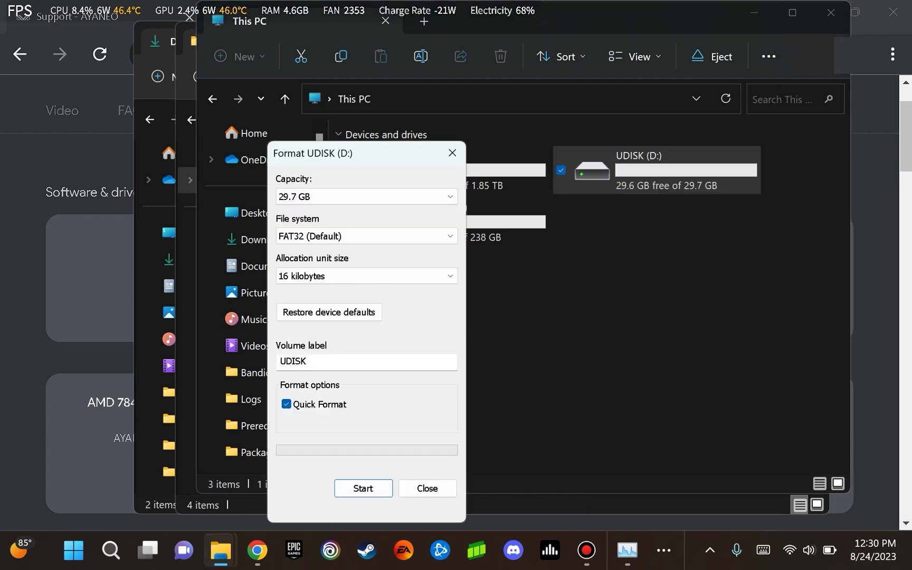
left_click_drag(393, 158, 380, 75)
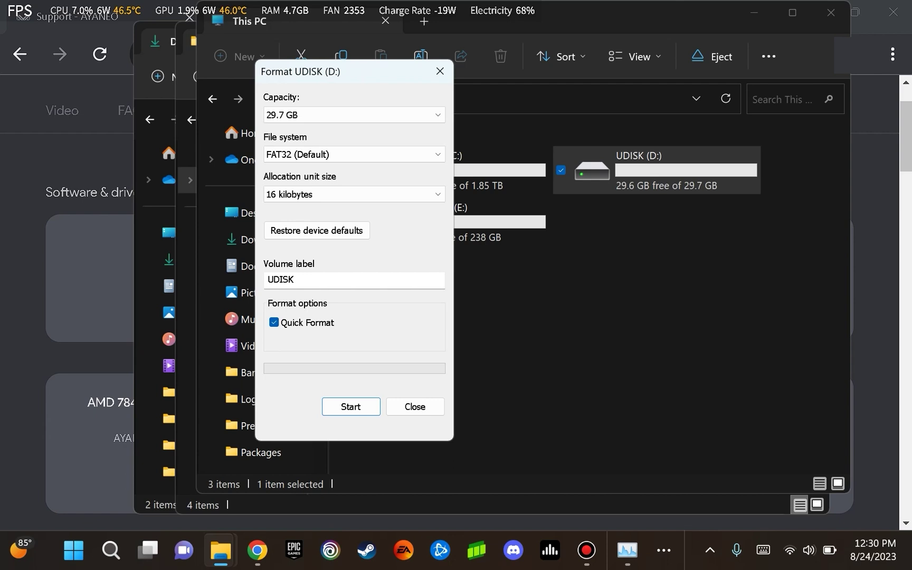
Examine the NTFS, FAT32 and exFAT file system choices for formatting UDISK (D:), and choose FAT32 (Default)
key("Tab")
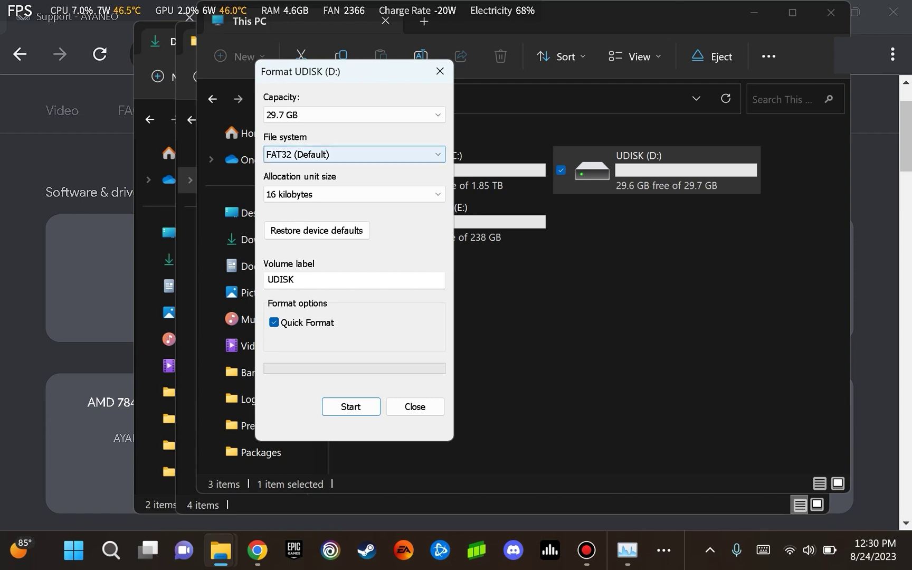
key("shift+Tab")
key("Tab")
key("alt+Down")
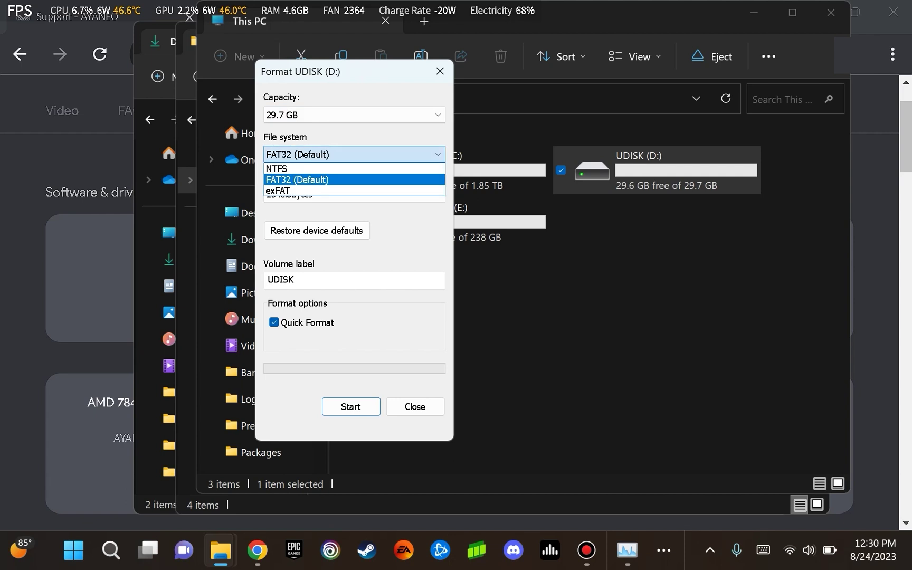
key("Up")
key("Down")
key("Up")
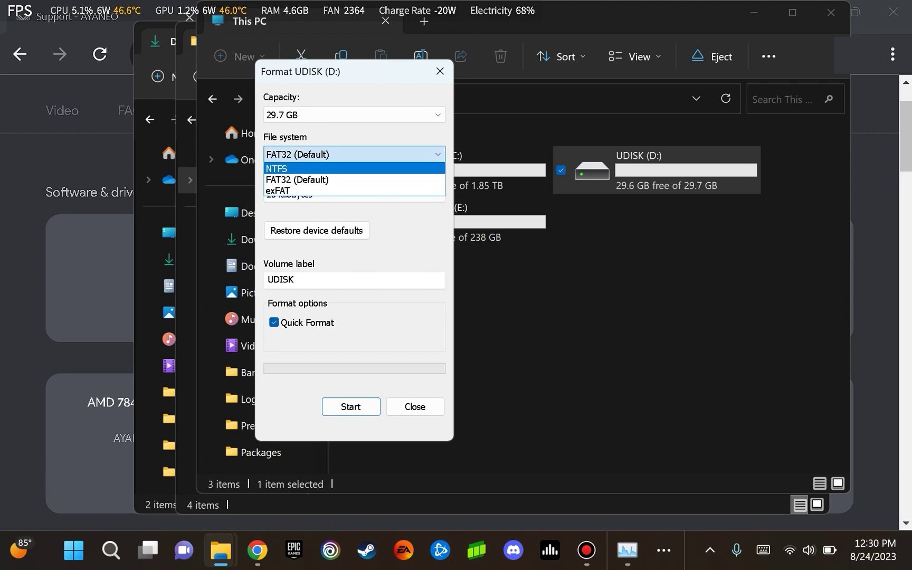
key("Down")
key("Down")
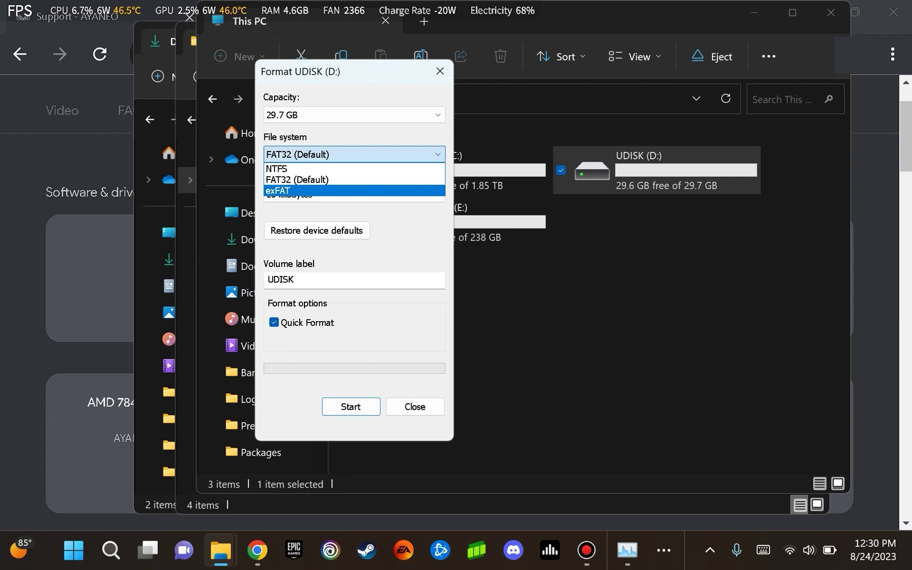
key("Up")
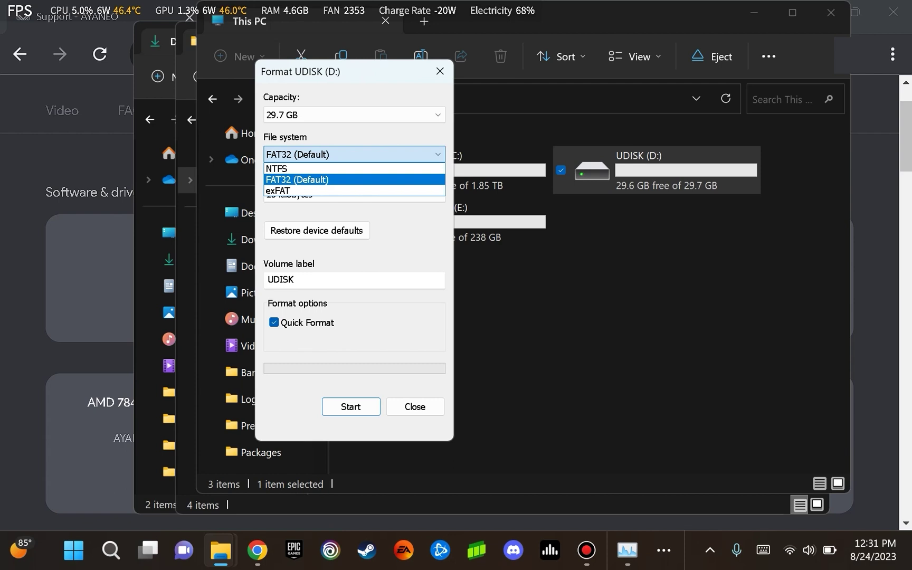
left_click(353, 191)
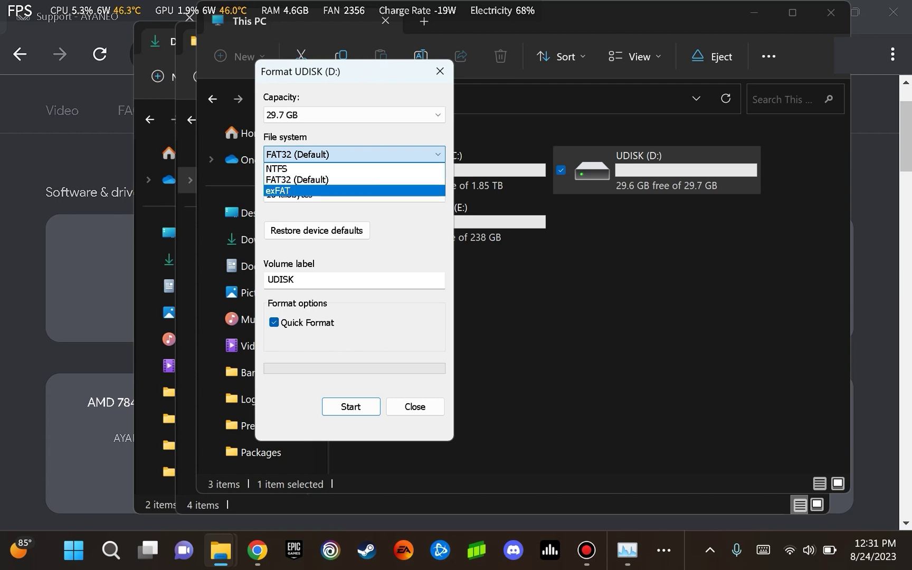
key("Up")
key("Up")
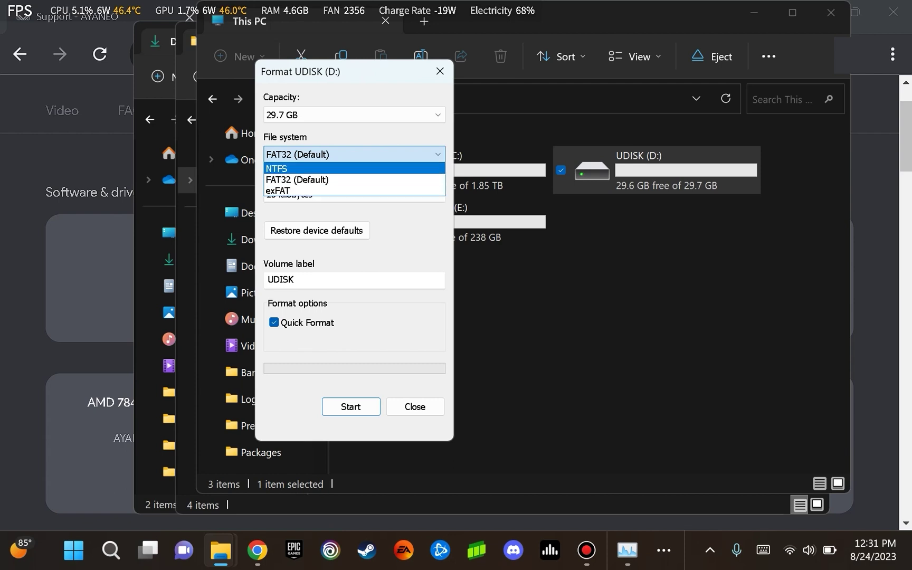
key("Down")
key("Down")
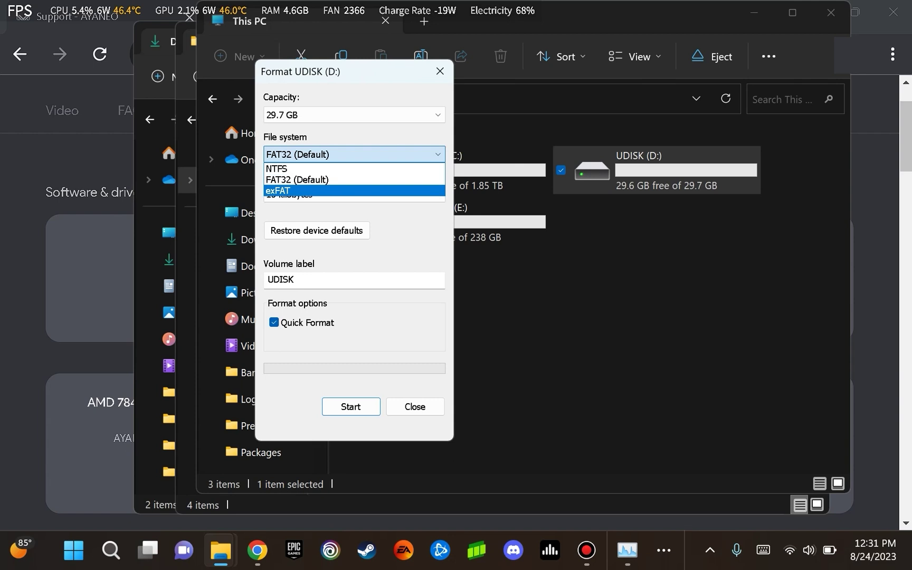
key("Up")
key("Down")
key("Up")
key("Up")
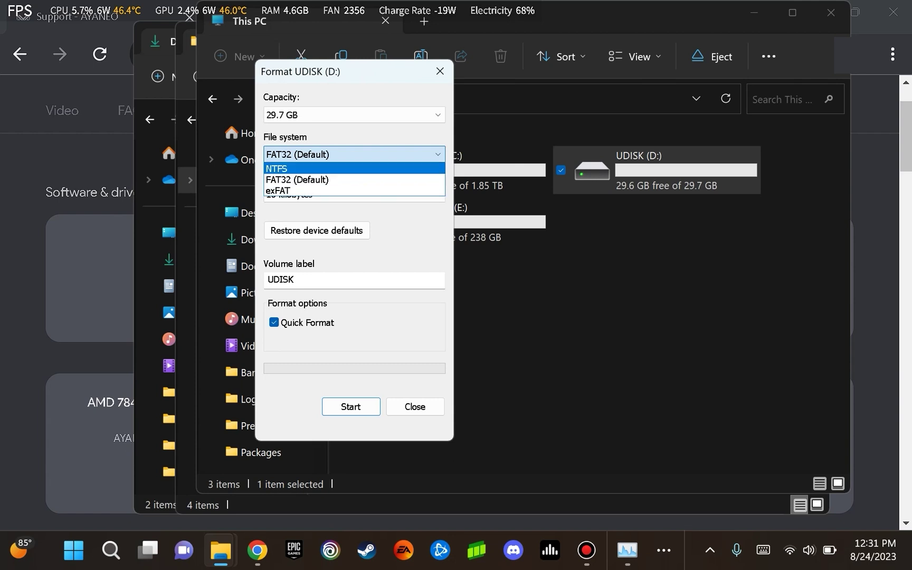
key("Down")
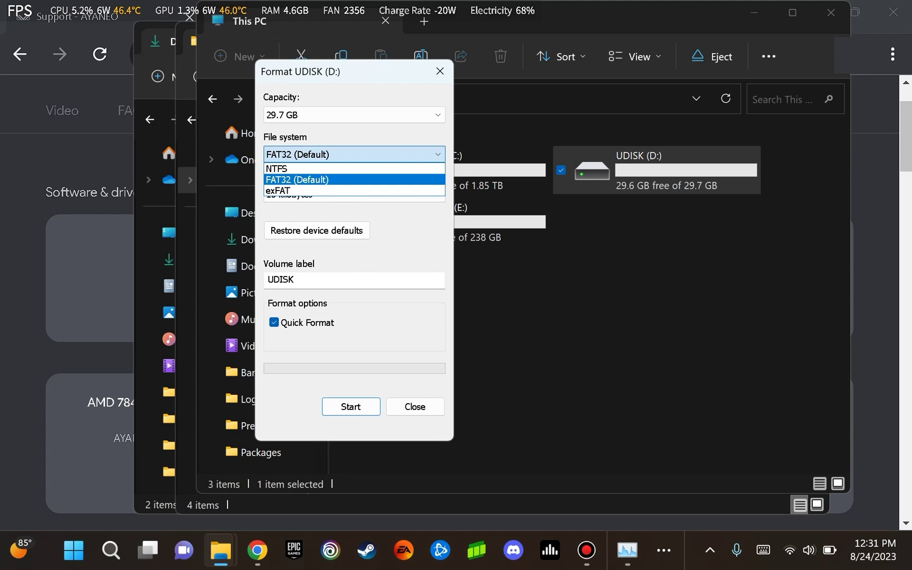
key("Up")
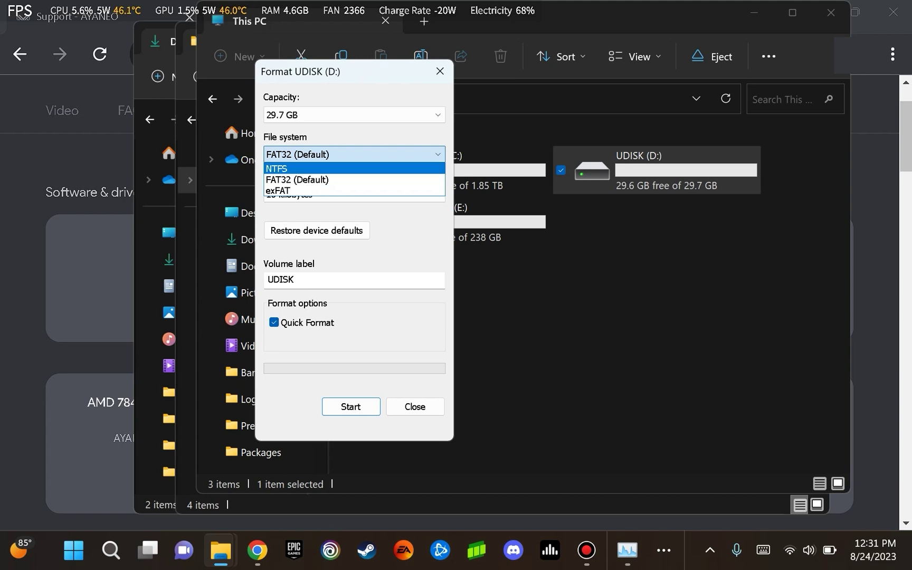
key("Down")
key("Down")
key("Up")
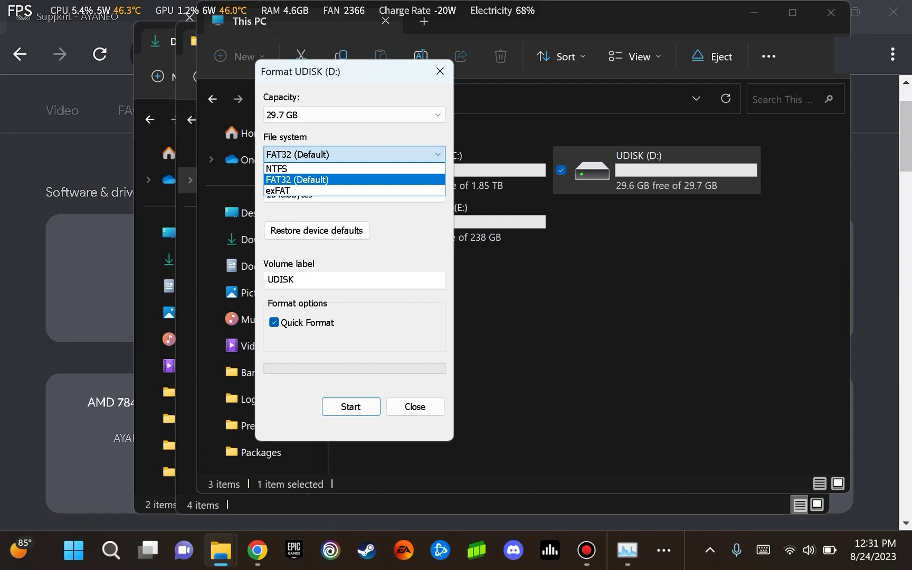
key("Up")
key("Down")
key("Return")
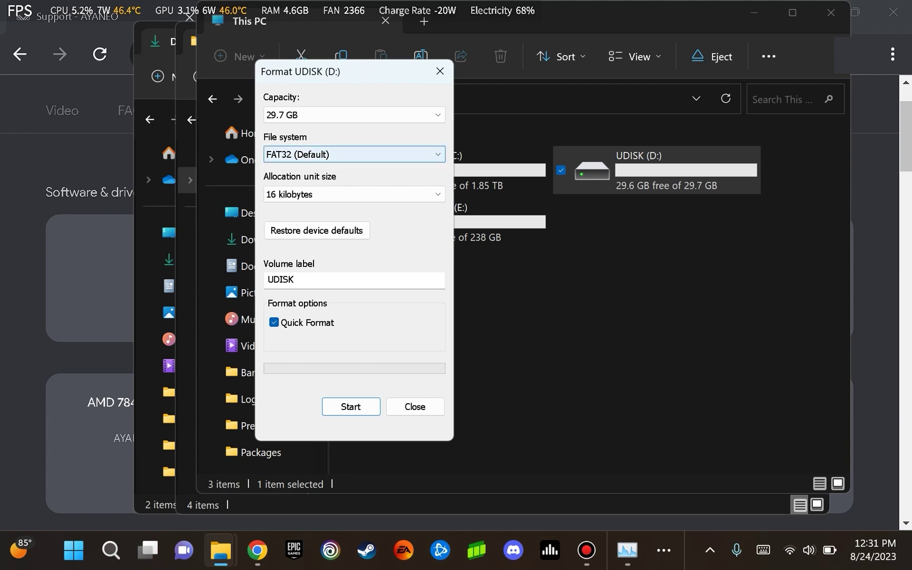
Go through the remaining format settings for UDISK (D:) and close the Format dialog without starting the format
key("Tab")
key("shift+Tab")
key("shift+Tab")
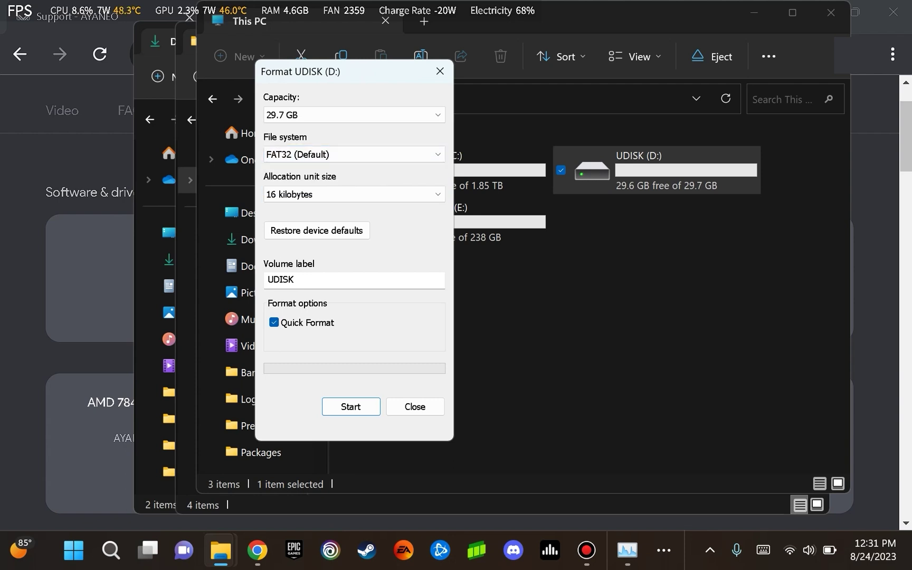
key("Tab")
key("Tab")
key("Tab")
key("Tab")
key("Tab")
key("Tab")
key("Tab")
key("Tab")
key("Tab")
left_click(415, 407)
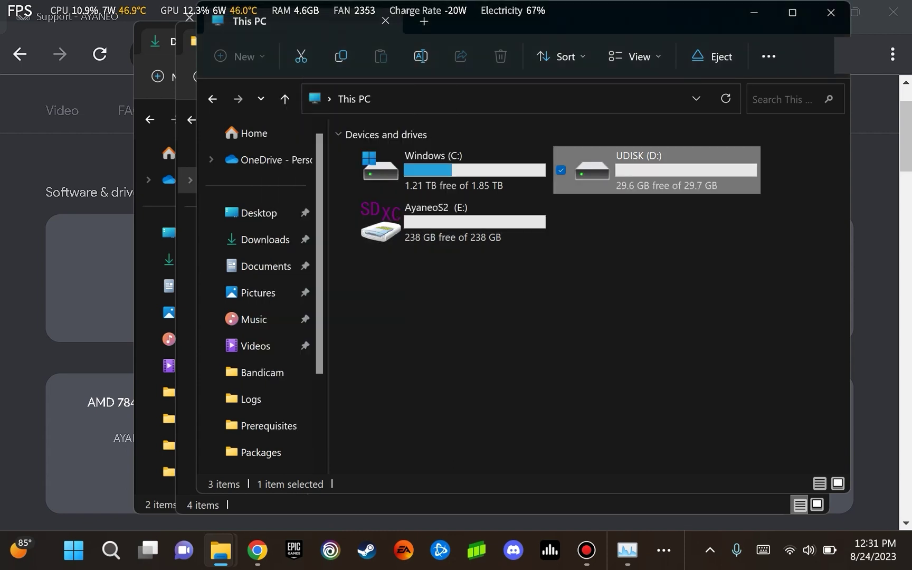
Open the UDISK (D:) drive side by side with the nested AYANEO 2S folder and select all the extracted BIOS files
double_click(657, 170)
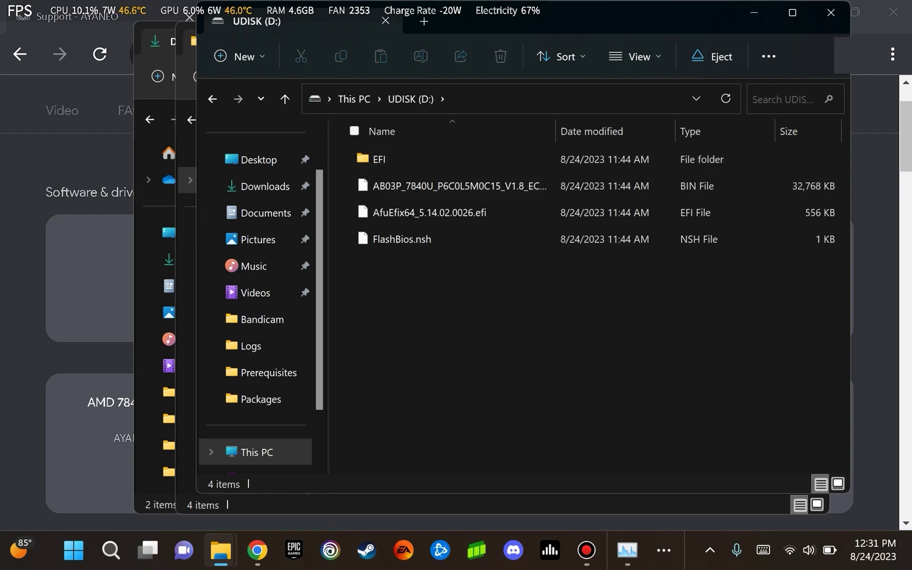
left_click_drag(554, 26, 911, 58)
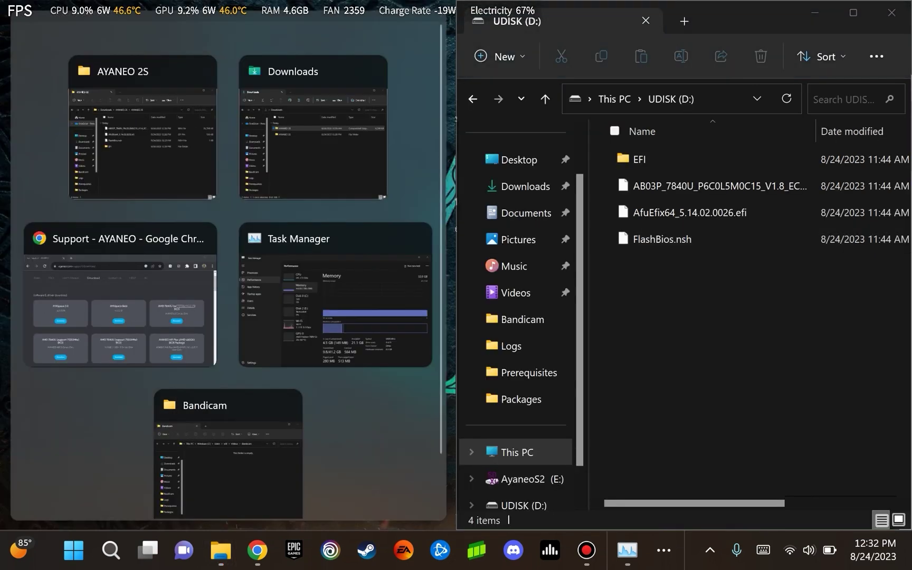
left_click(143, 127)
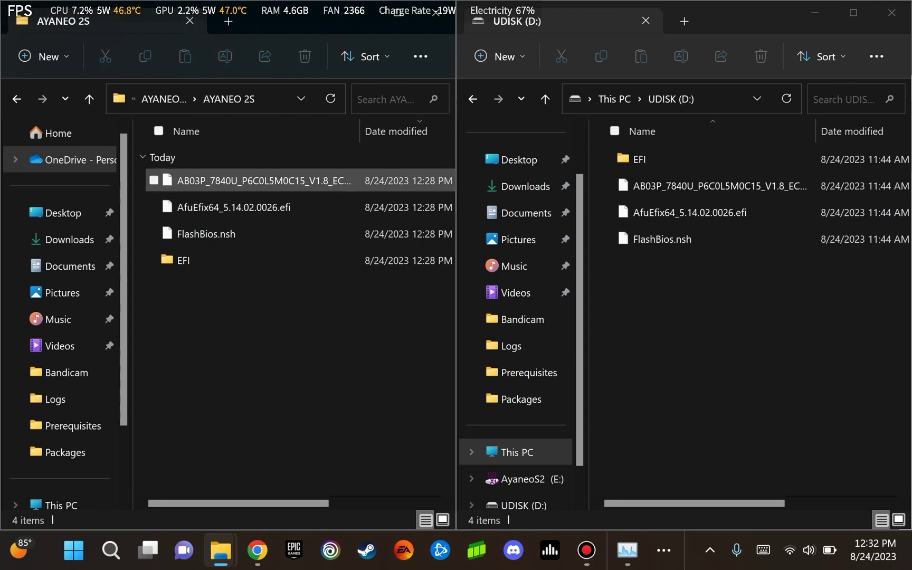
left_click_drag(251, 352, 199, 174)
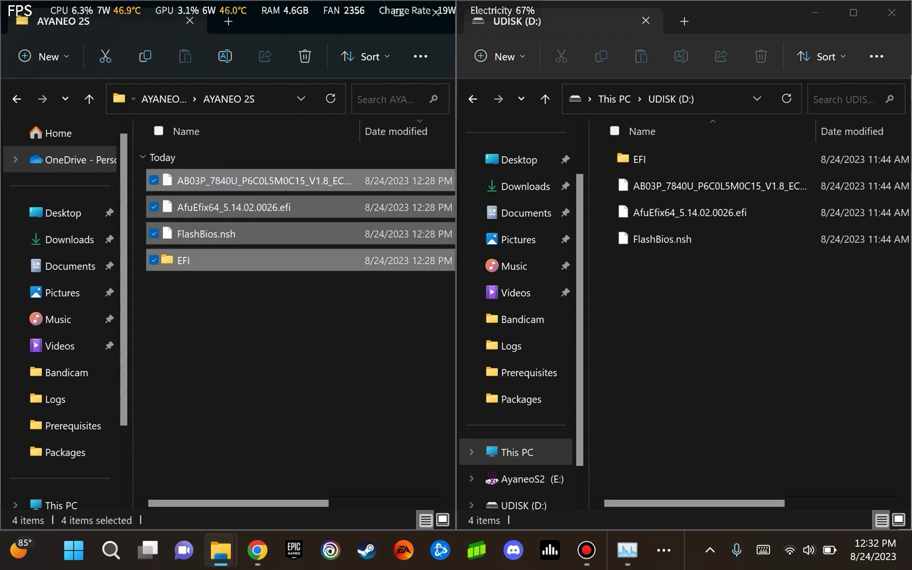
left_click(702, 317)
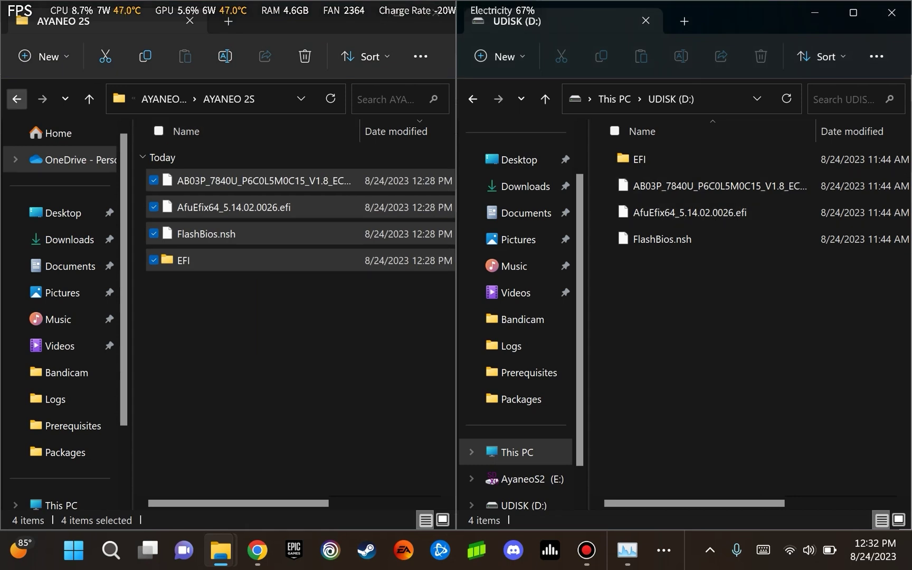
Go back to Downloads and retrace the path through the extracted AYANEO 2S folder to the nested BIOS files
left_click(16, 99)
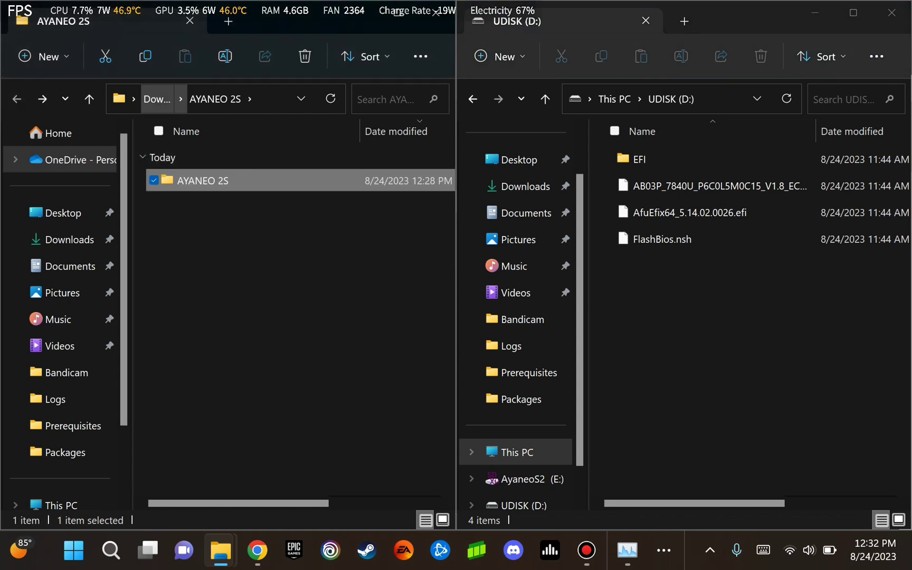
left_click(157, 99)
key("Escape")
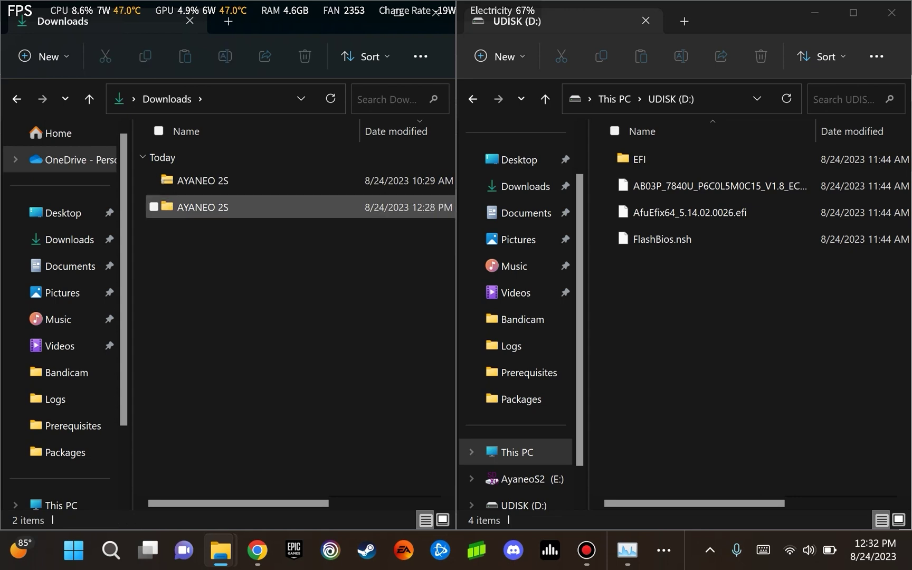
double_click(203, 207)
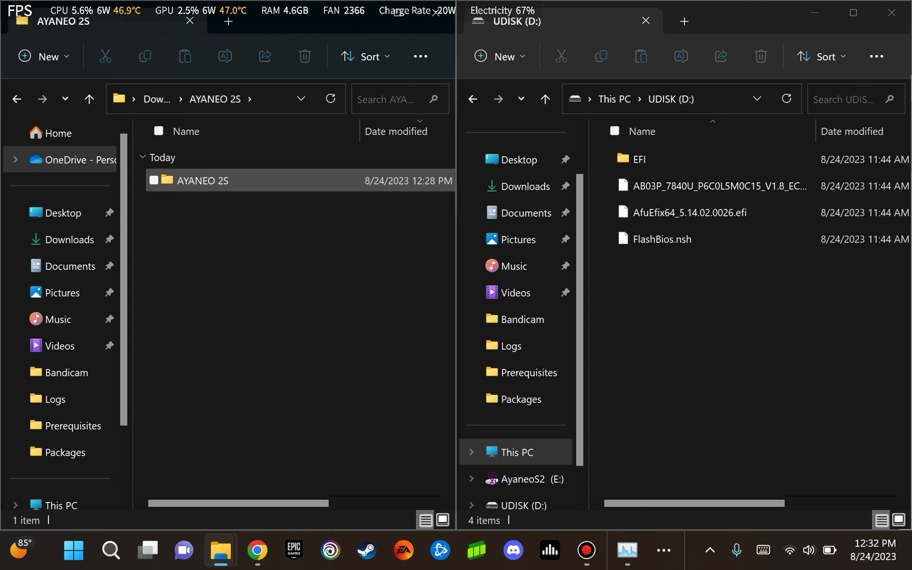
double_click(203, 181)
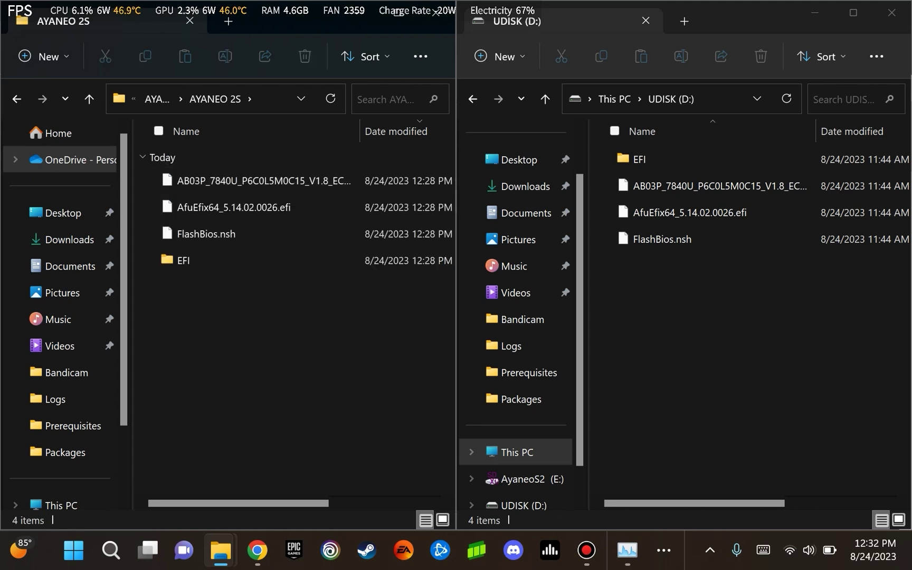
Return from the nested BIOS folder to Downloads and check the actions available for the extracted AYANEO 2S folder
left_click_drag(230, 325, 219, 354)
left_click(16, 98)
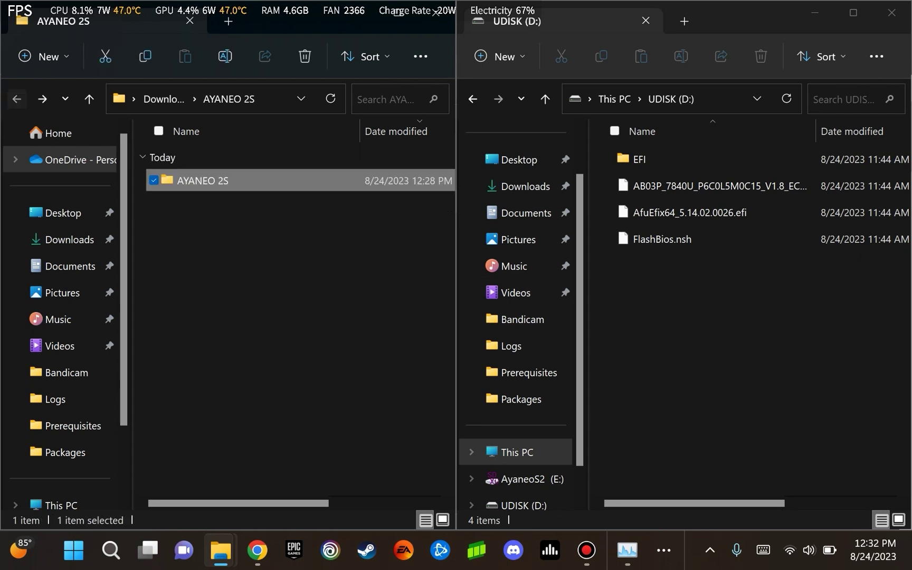
left_click(17, 99)
right_click(197, 207)
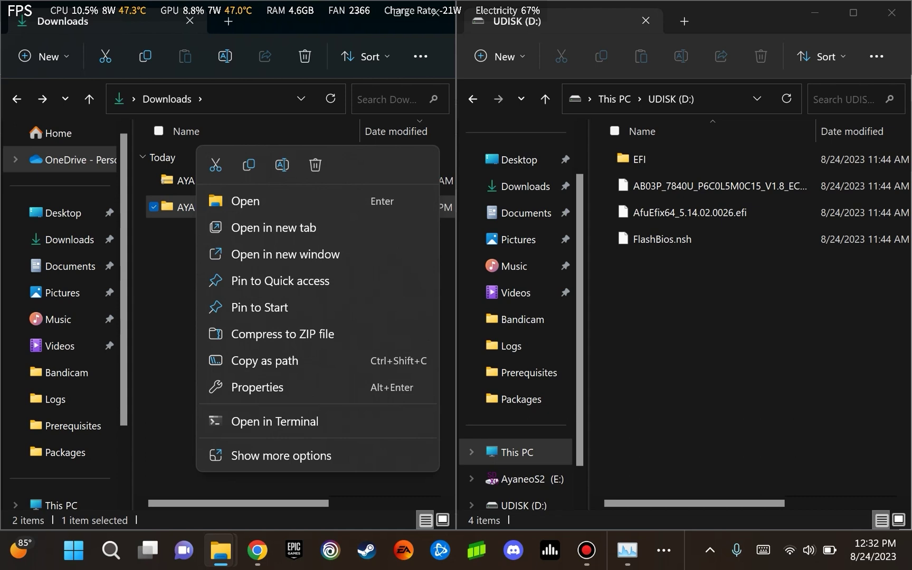
left_click(169, 317)
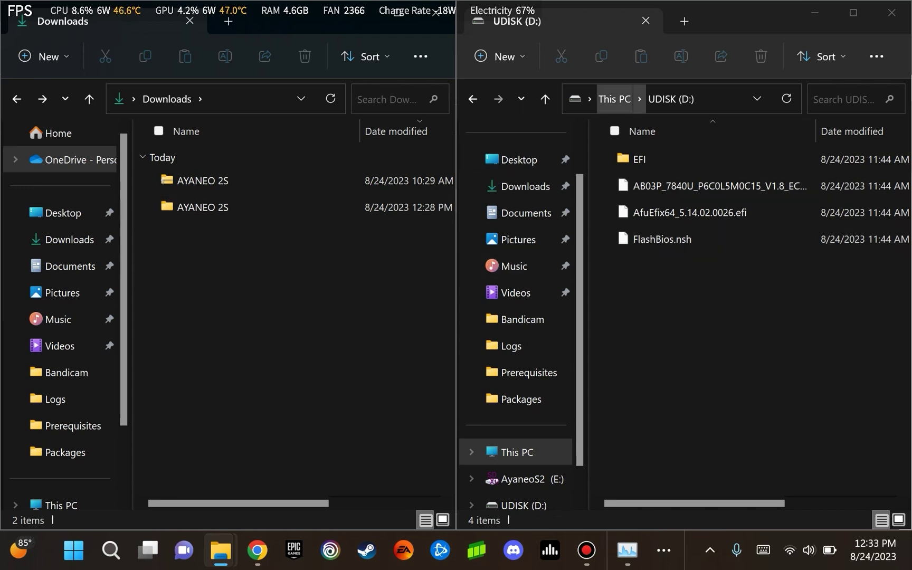
Inspect the files on UDISK (D:) from the This PC drive list, and return to that list
left_click(614, 99)
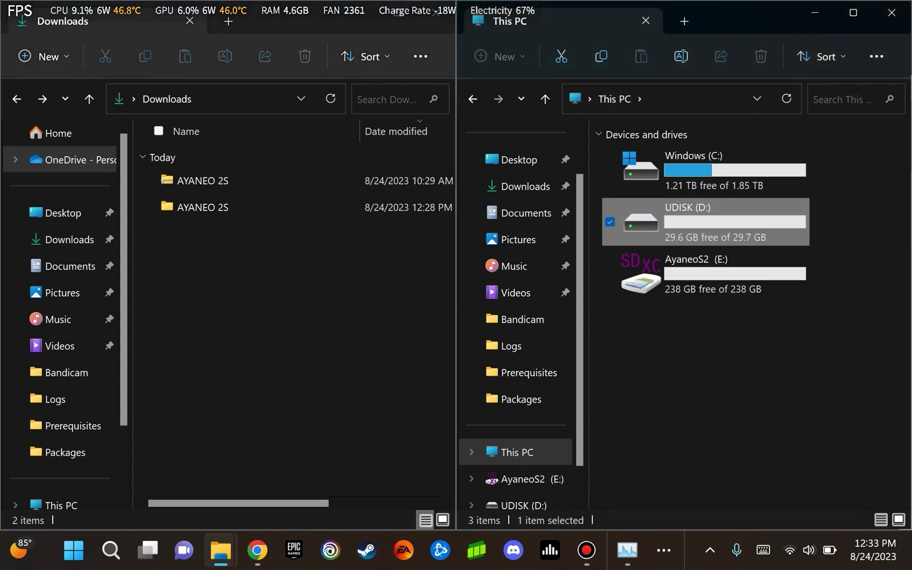
key("Return")
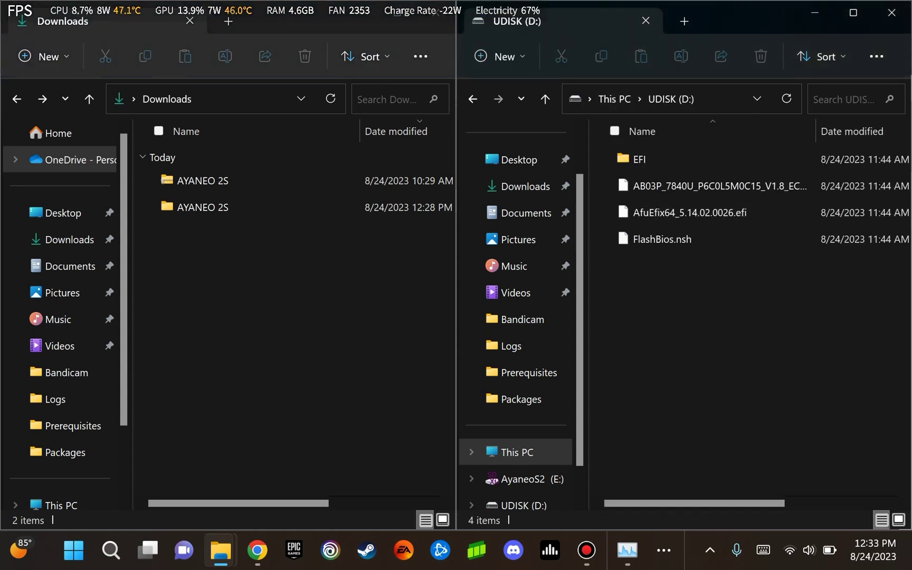
left_click_drag(696, 308, 638, 155)
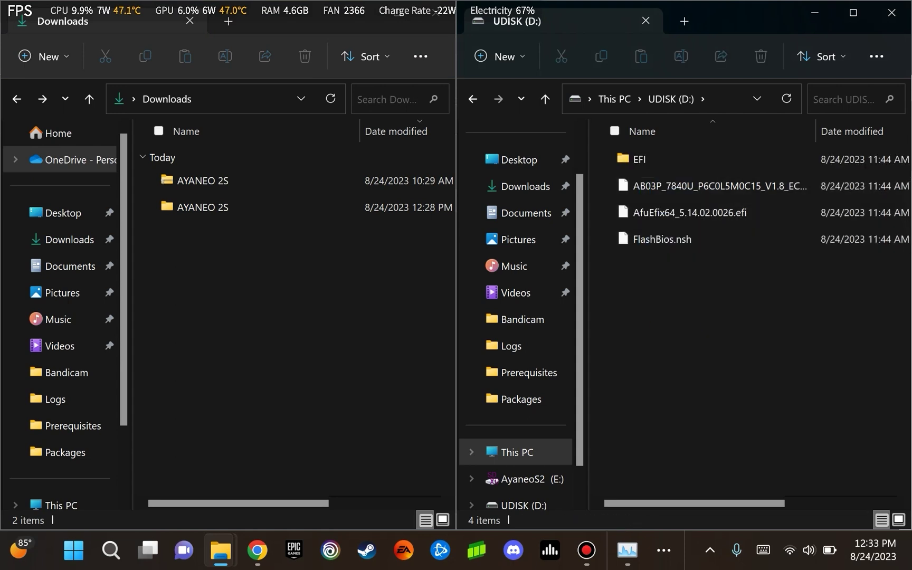
left_click(473, 99)
key("Escape")
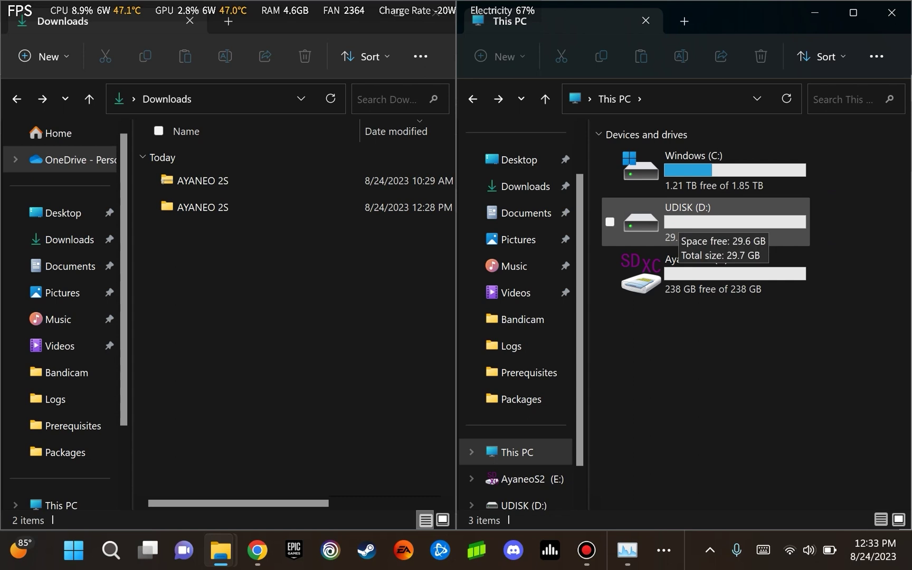
Open the Format dialog for the UDISK (D:) drive from the This PC drive list
left_click(681, 216)
right_click(681, 217)
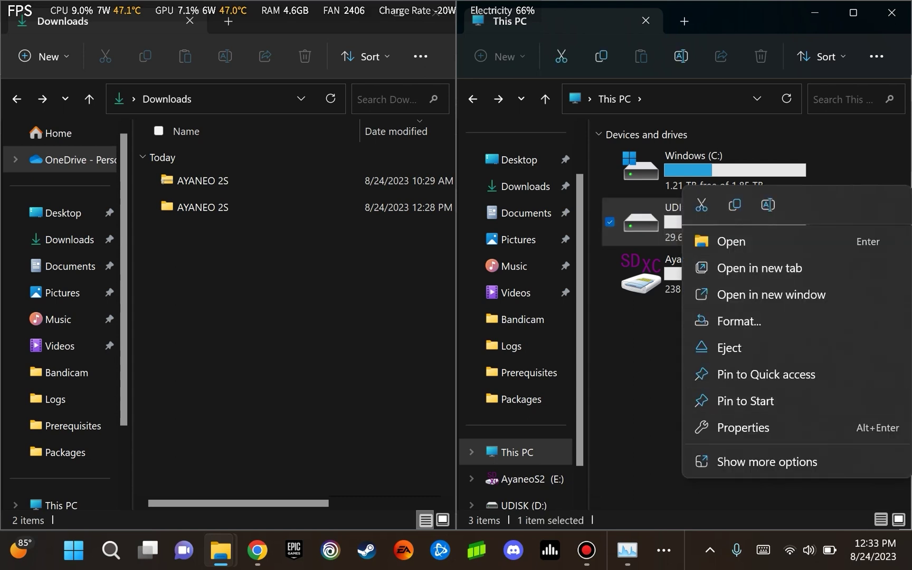
left_click(639, 338)
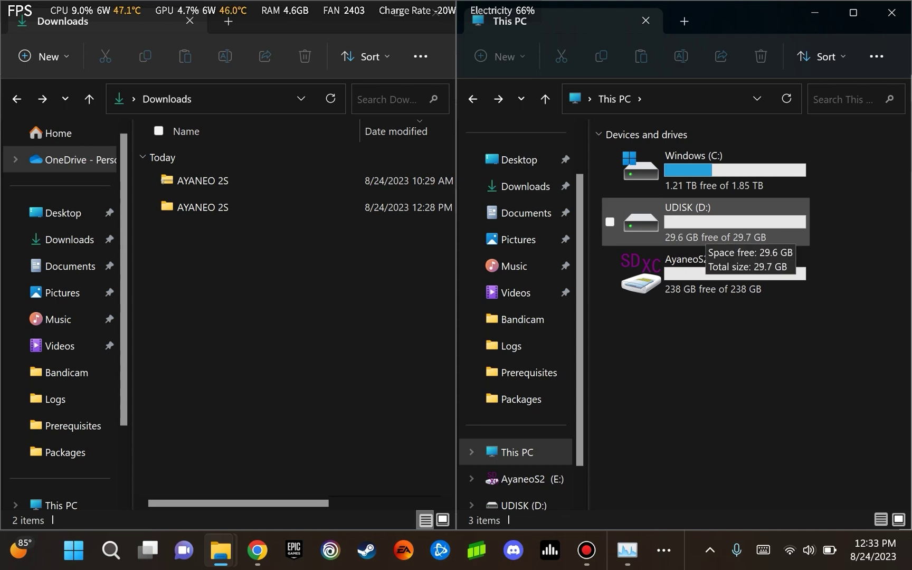
right_click(698, 226)
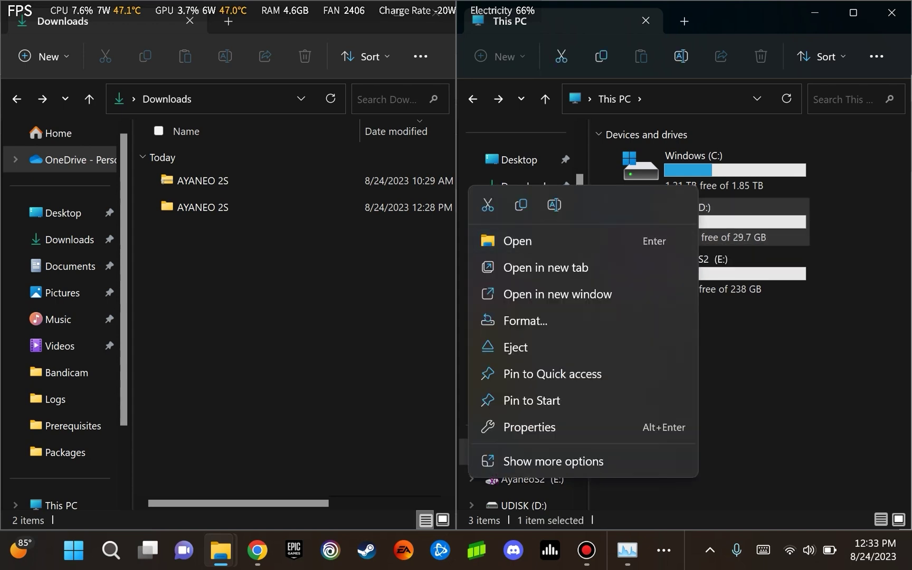
left_click(525, 320)
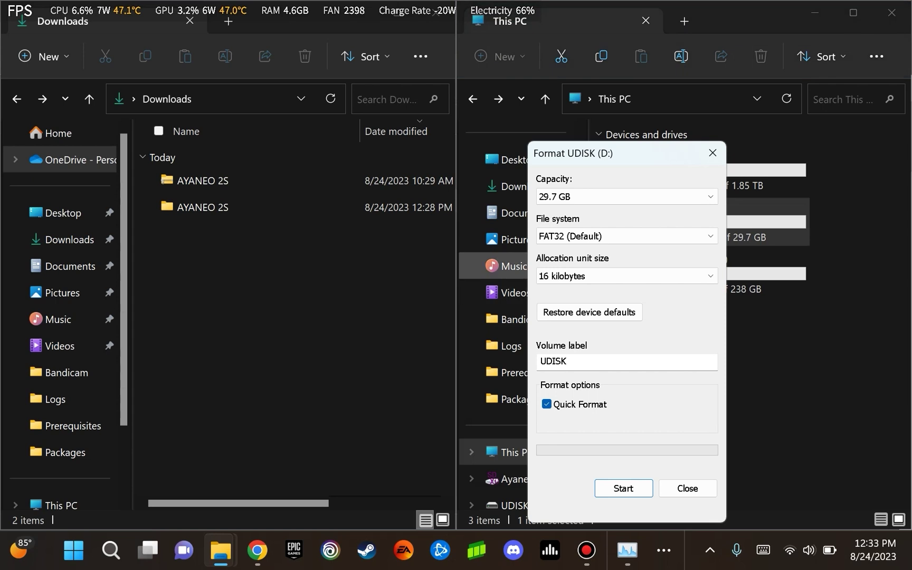
Review the volume label for the UDISK (D:) drive and close the Format dialog without formatting
key("Tab")
key("Tab")
key("Tab")
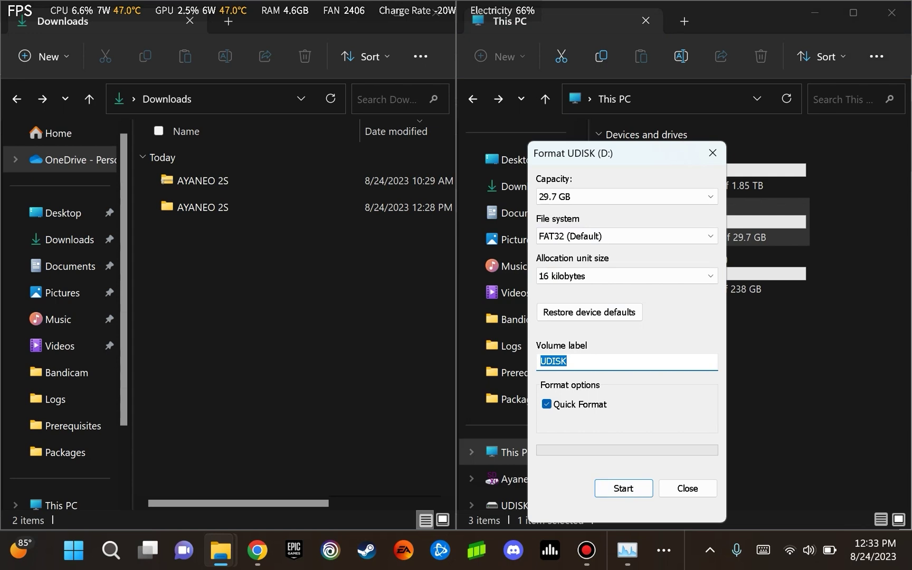
left_click(567, 361)
double_click(554, 362)
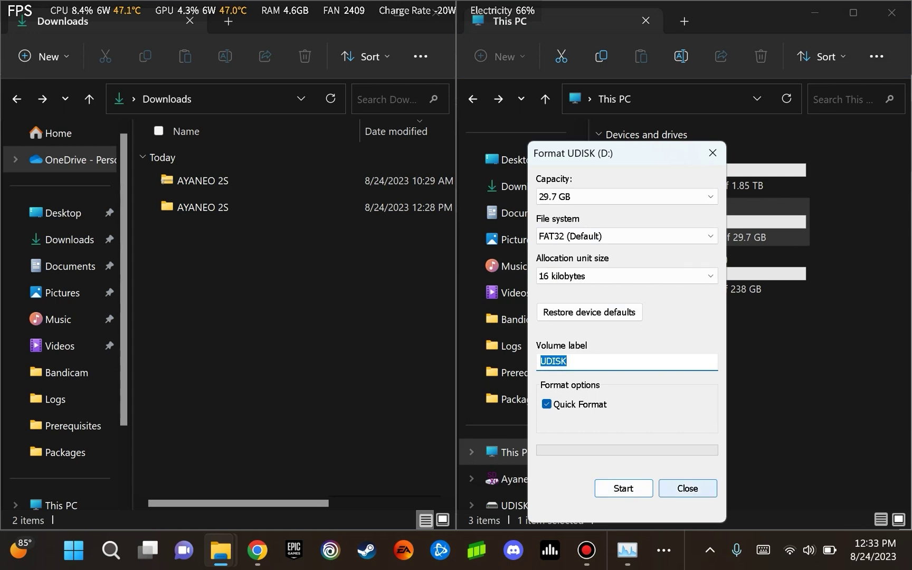
left_click(688, 488)
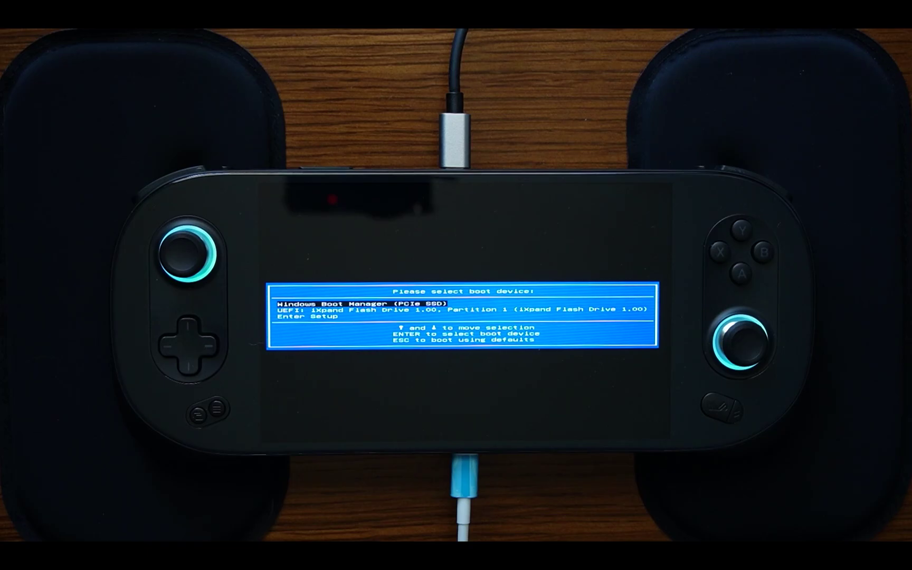
Boot the handheld from the UEFI: iXpand Flash Drive 1.00, Partition 1 boot device
key("Down")
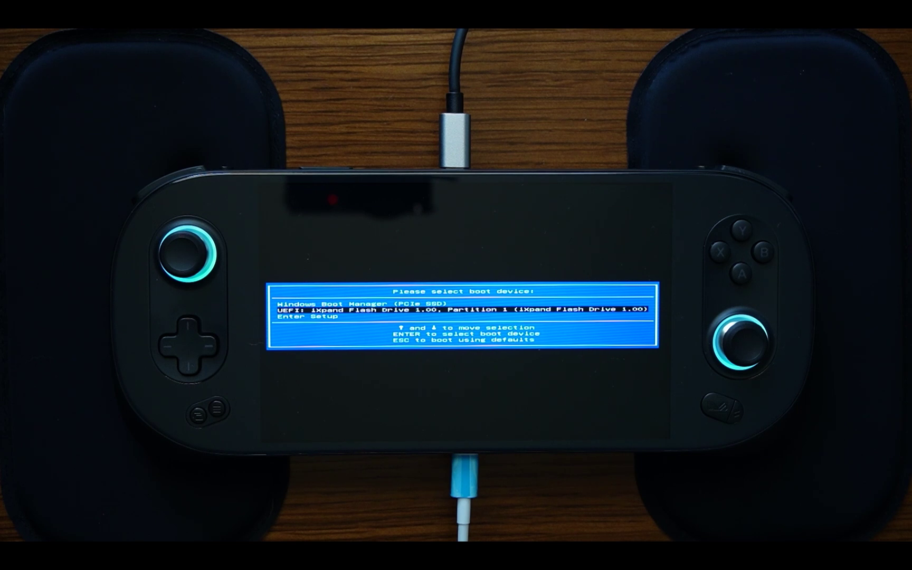
key("Down")
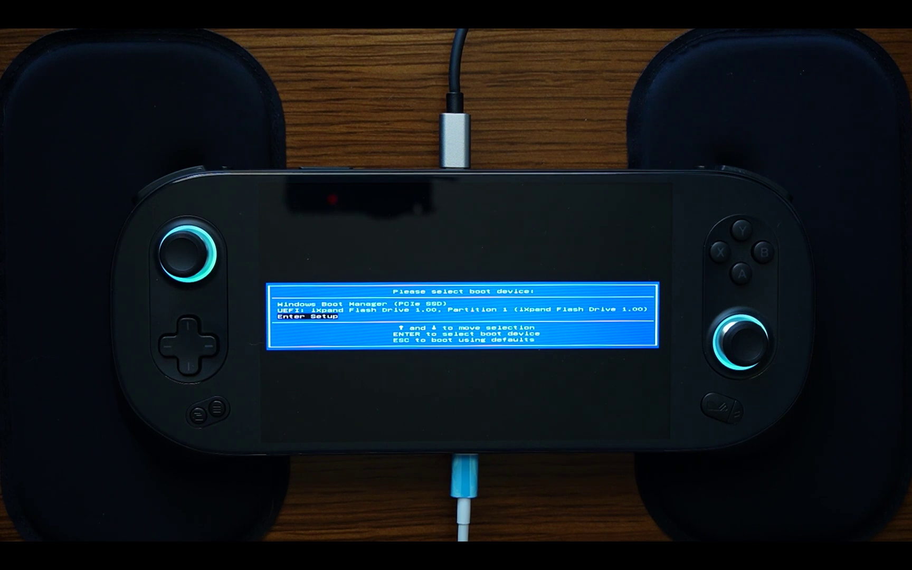
key("Up")
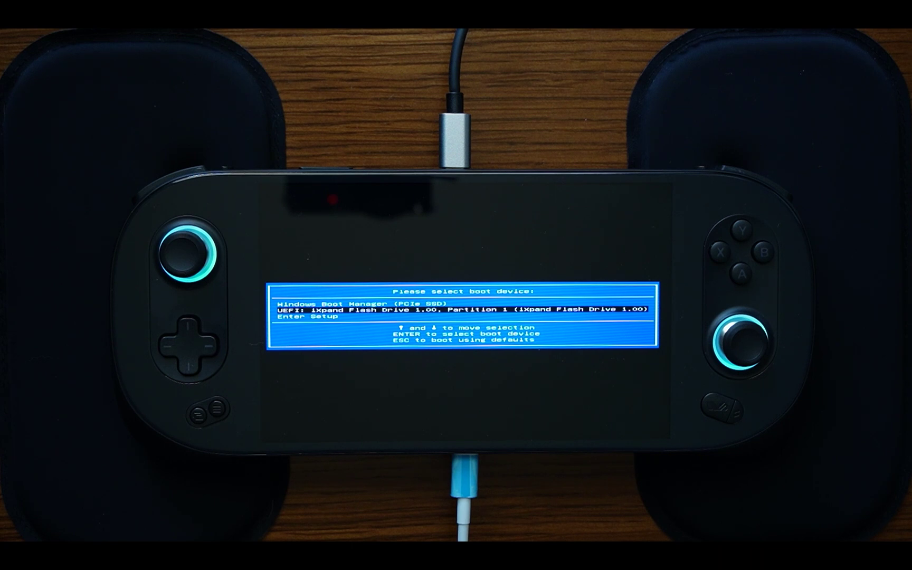
key("Return")
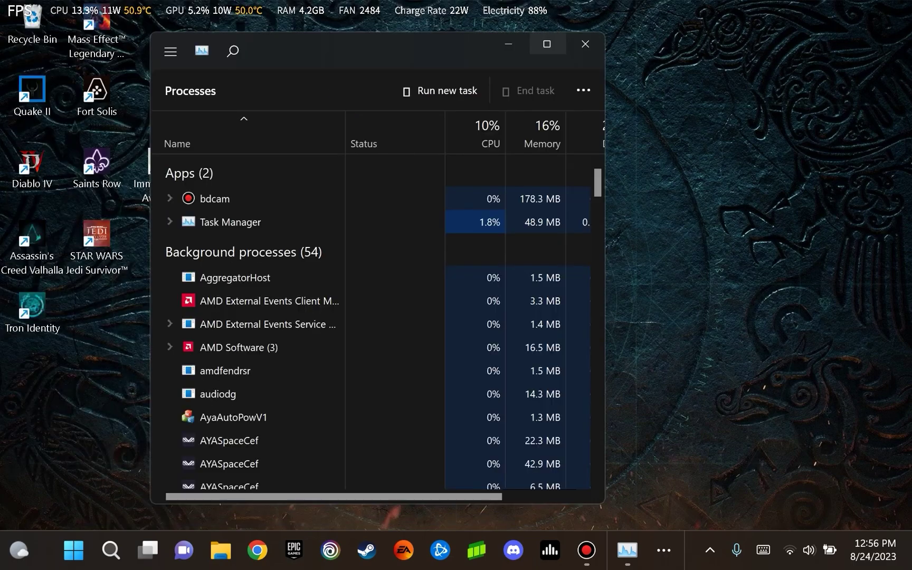
Maximize Task Manager and examine the memory performance details, including the memory speed
mouse_move(547, 44)
left_click(547, 44)
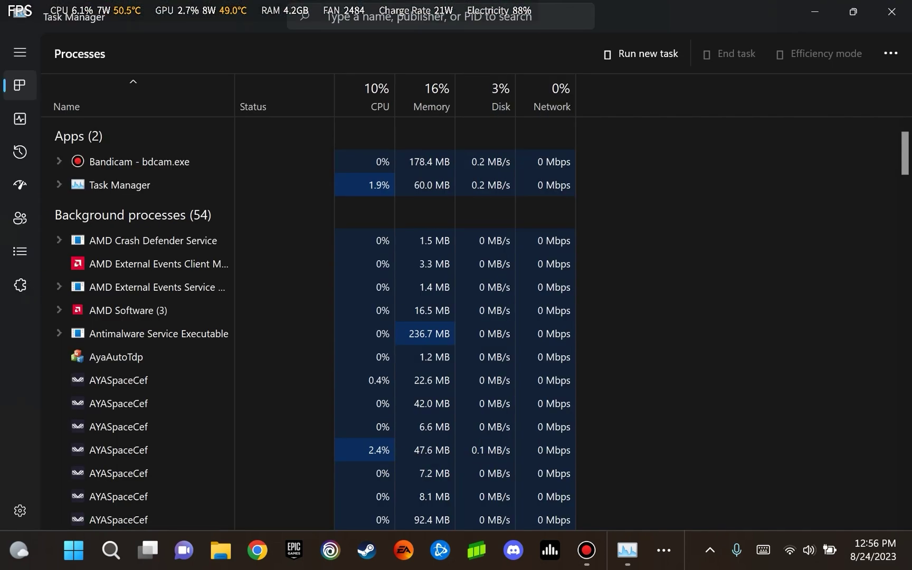
left_click(20, 119)
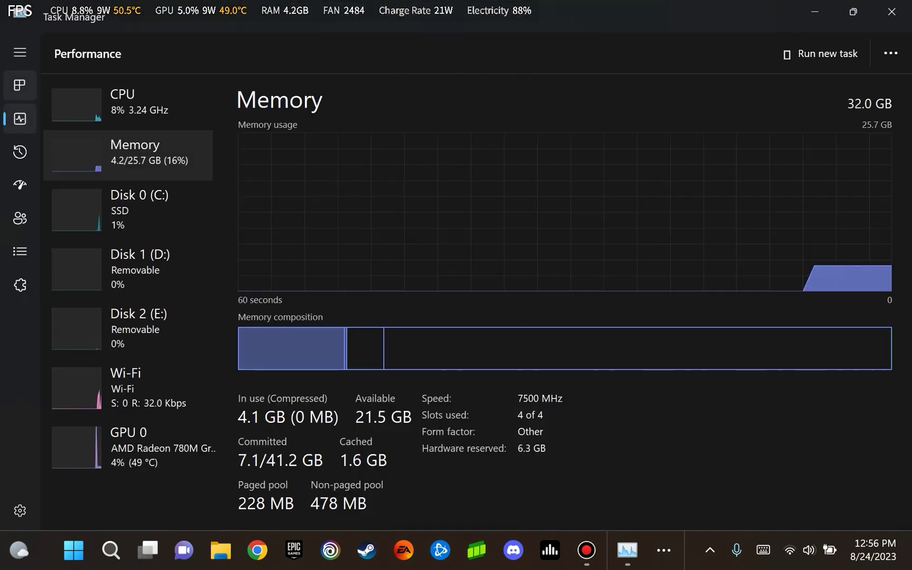